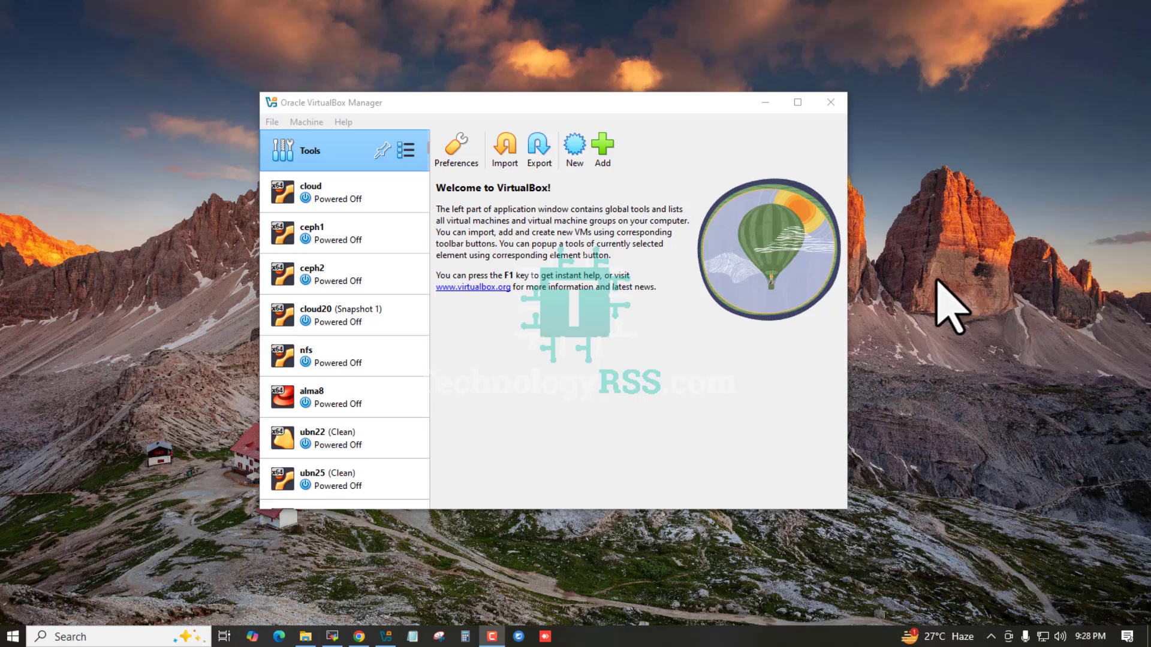
- Refresh the host desktop and start a new virtual machine named lubuntu25
right_click(930, 135)
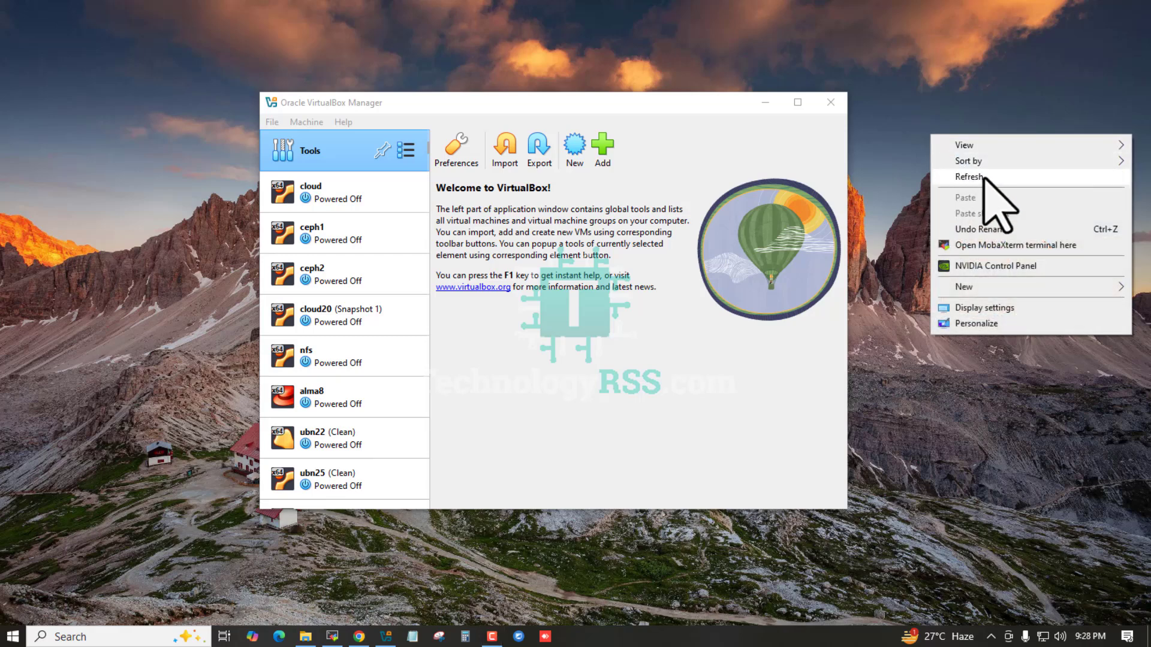
left_click(980, 178)
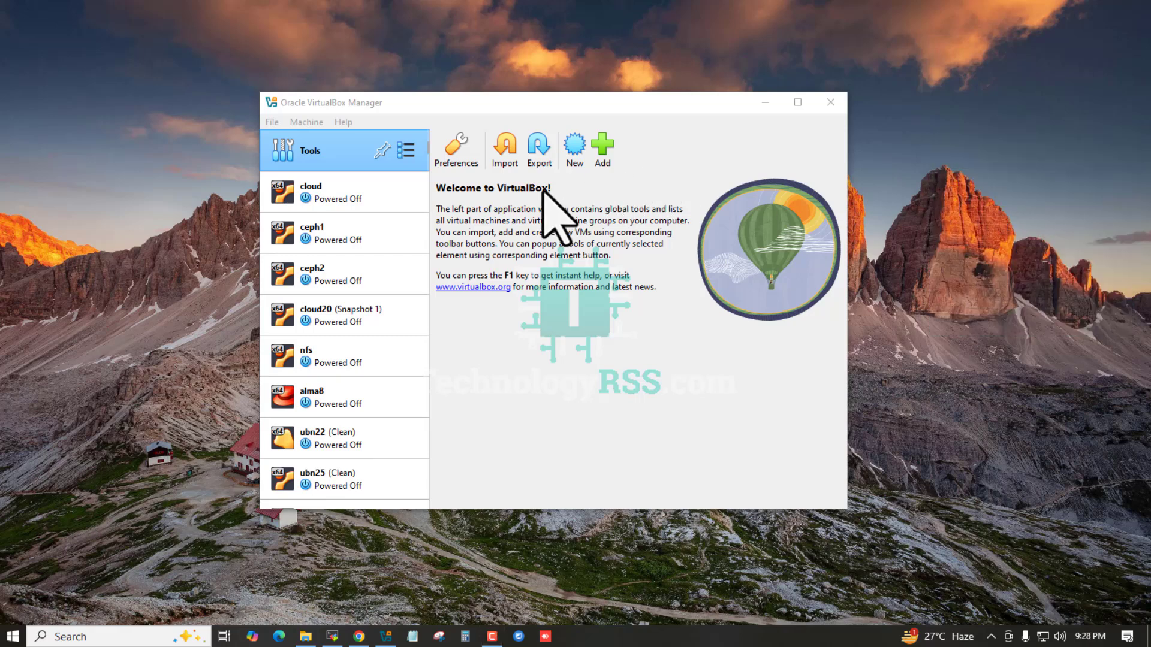
left_click(574, 153)
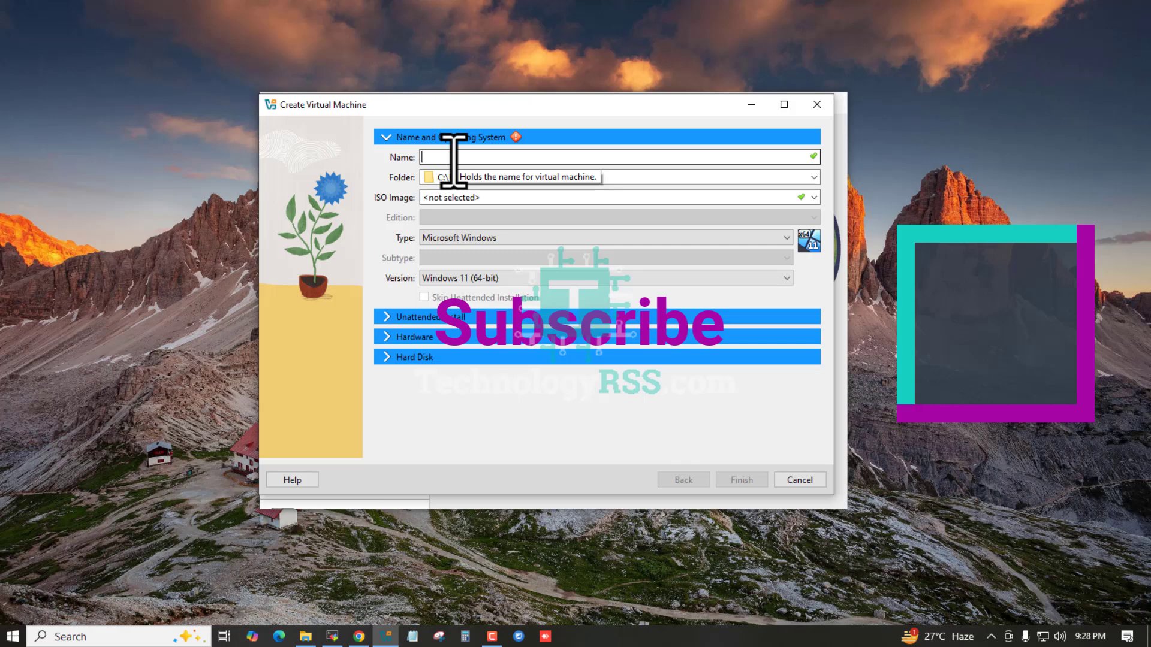
type("lubuntu")
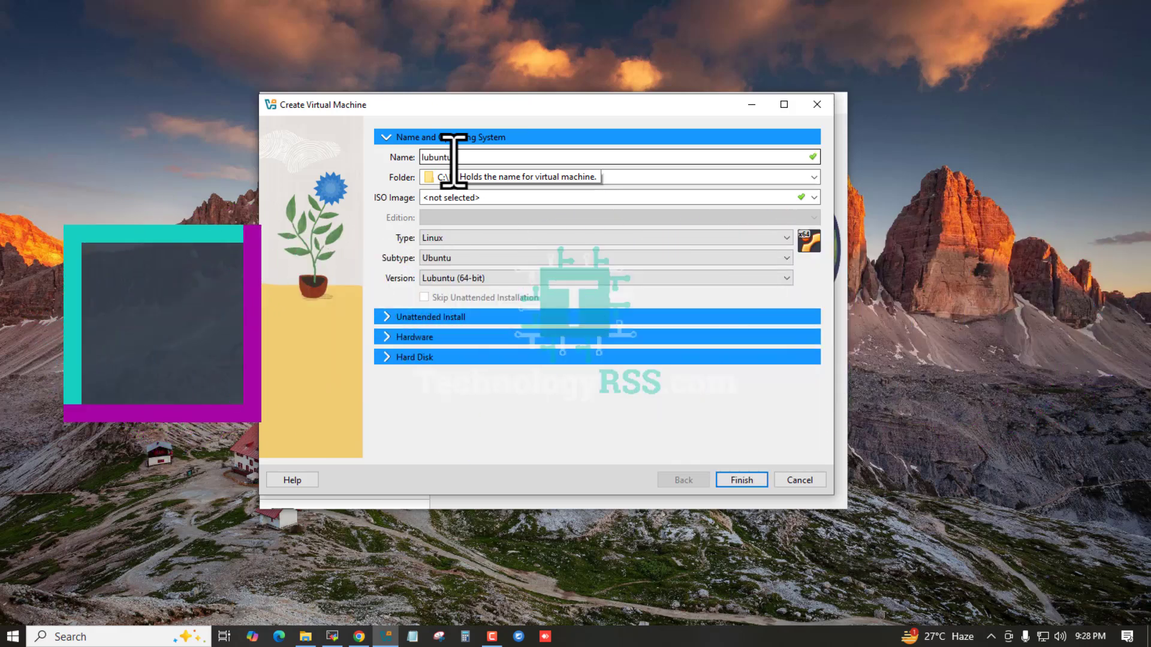
type("25")
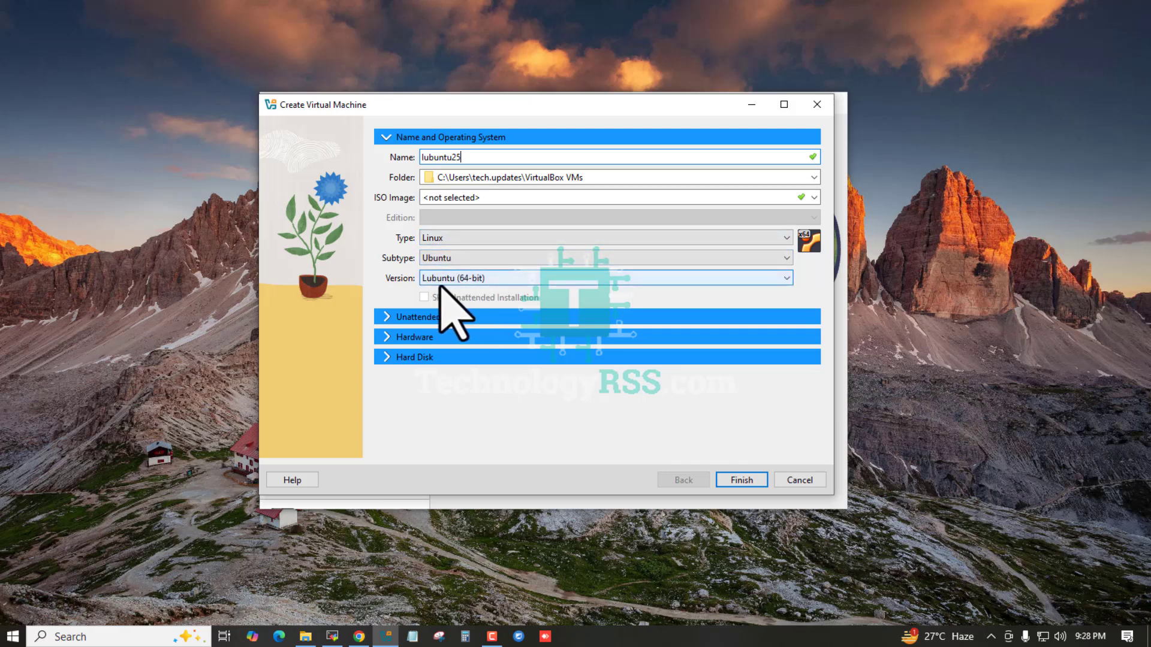
- Set the machine folder to a newly created folder on New Volume (F:)
left_click(599, 177)
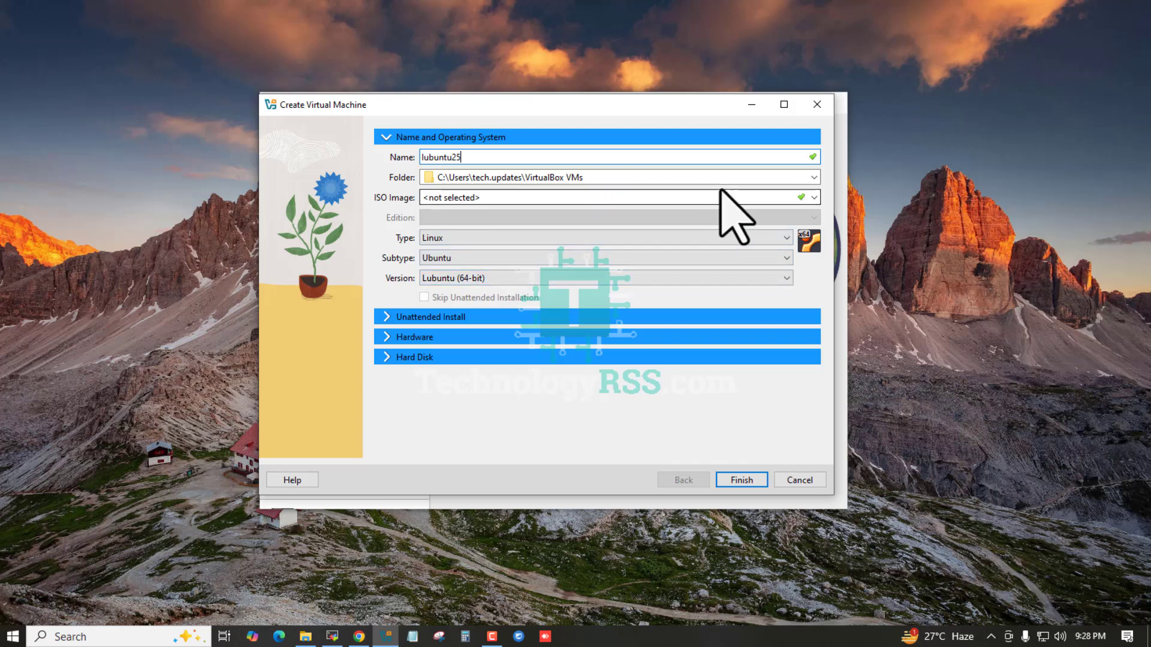
left_click(814, 177)
left_click(470, 205)
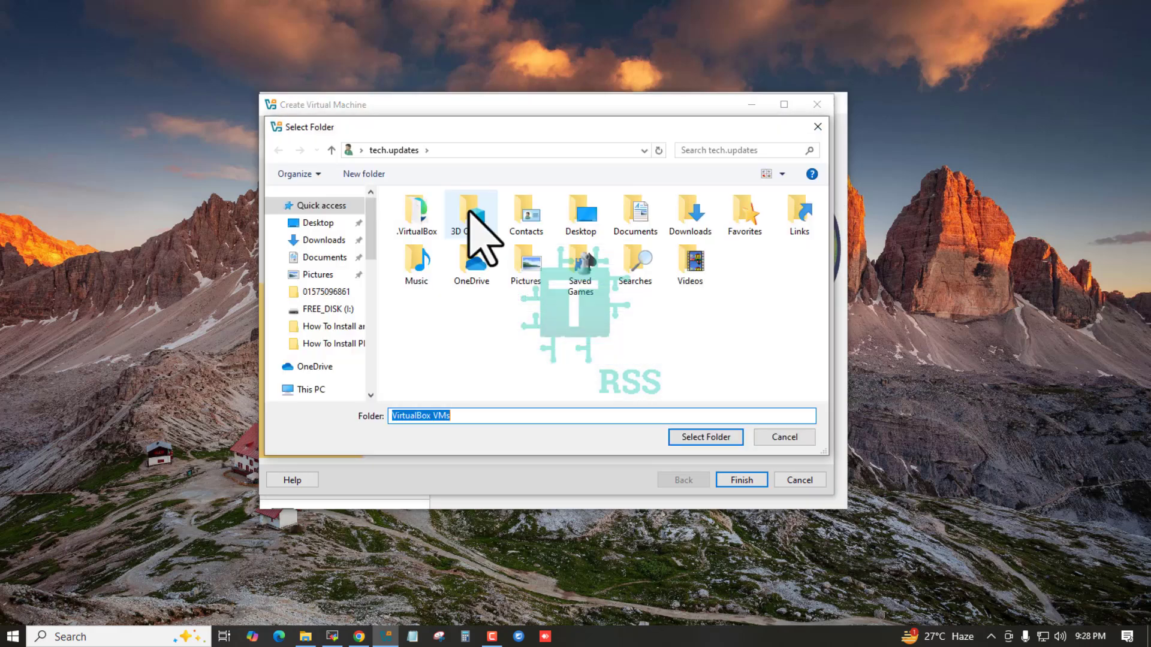
mouse_move(373, 237)
left_mouse_down()
mouse_move(373, 288)
mouse_move(375, 249)
left_mouse_up()
left_click(318, 240)
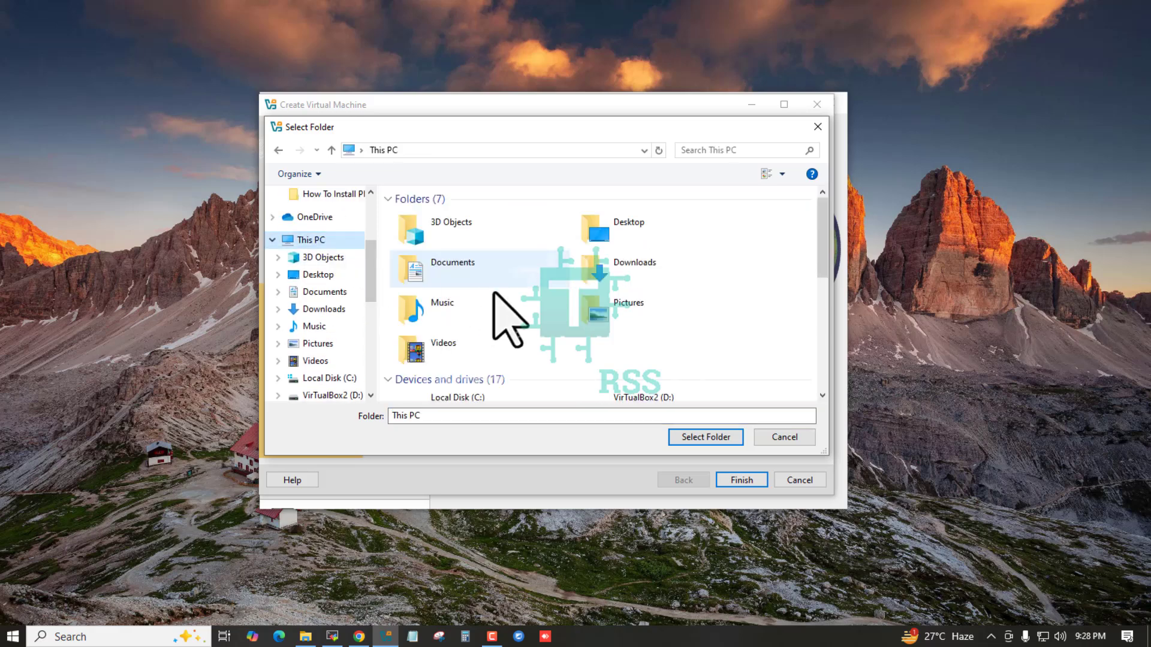
scroll(648, 326, "down", 3)
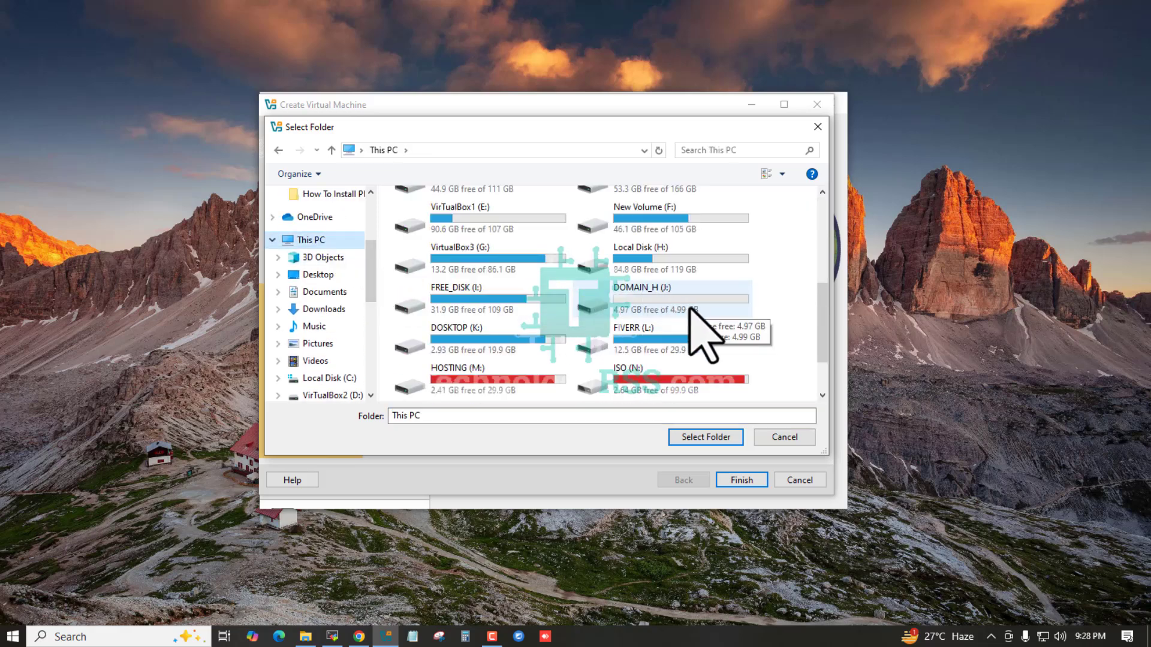
double_click(665, 227)
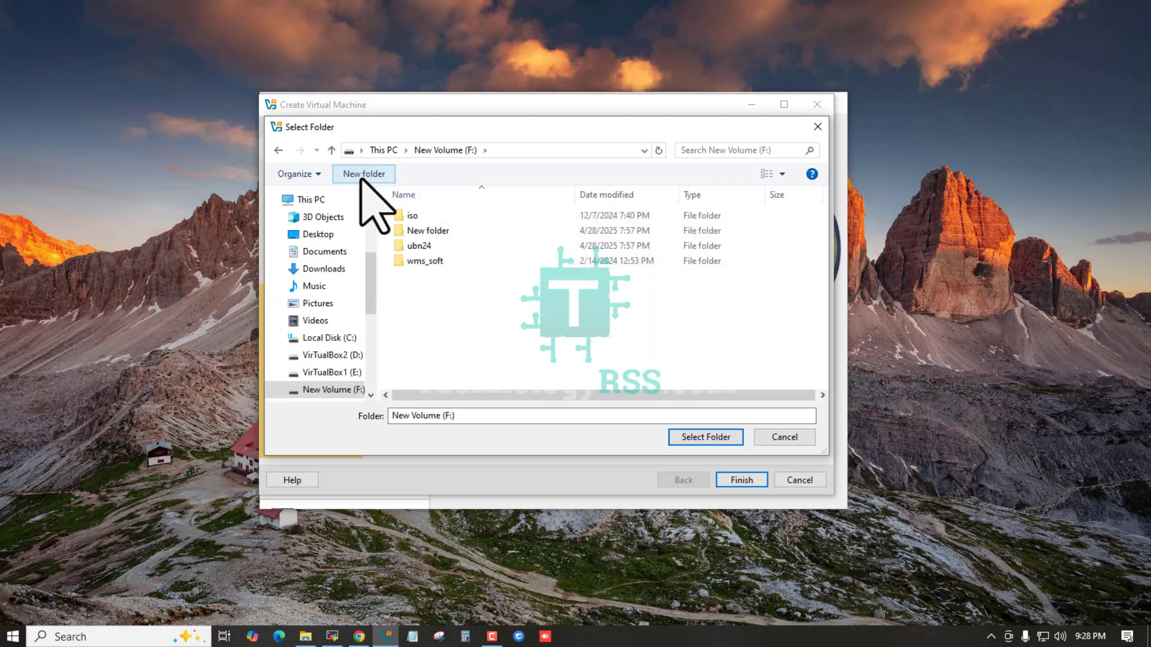
left_click(362, 176)
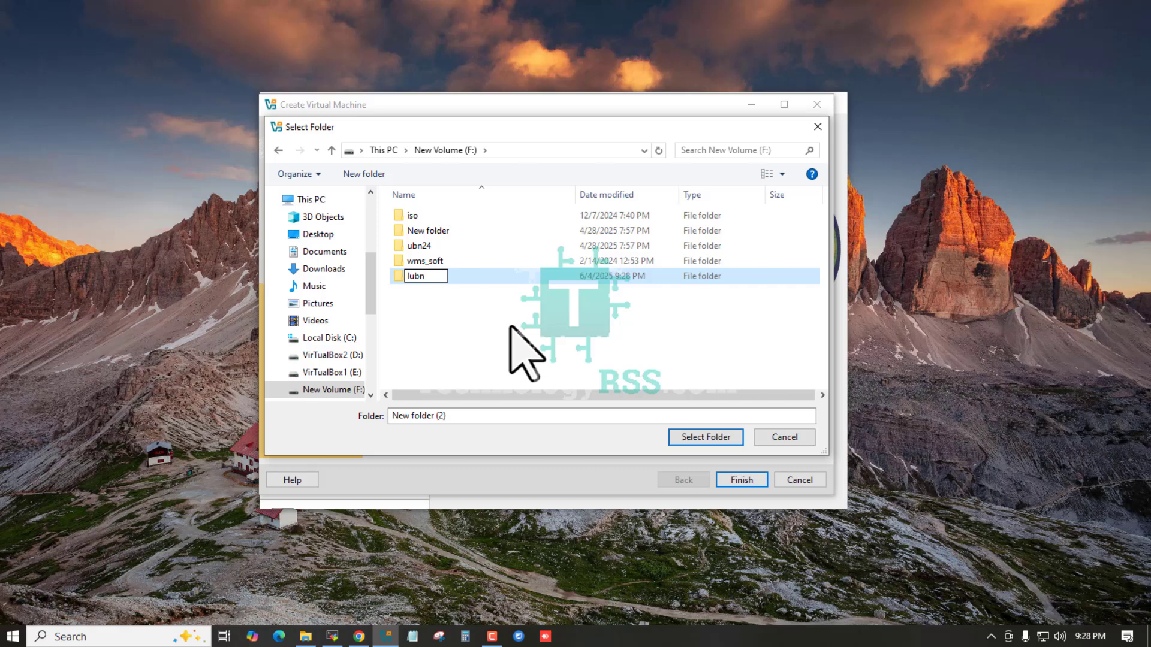
left_click(719, 438)
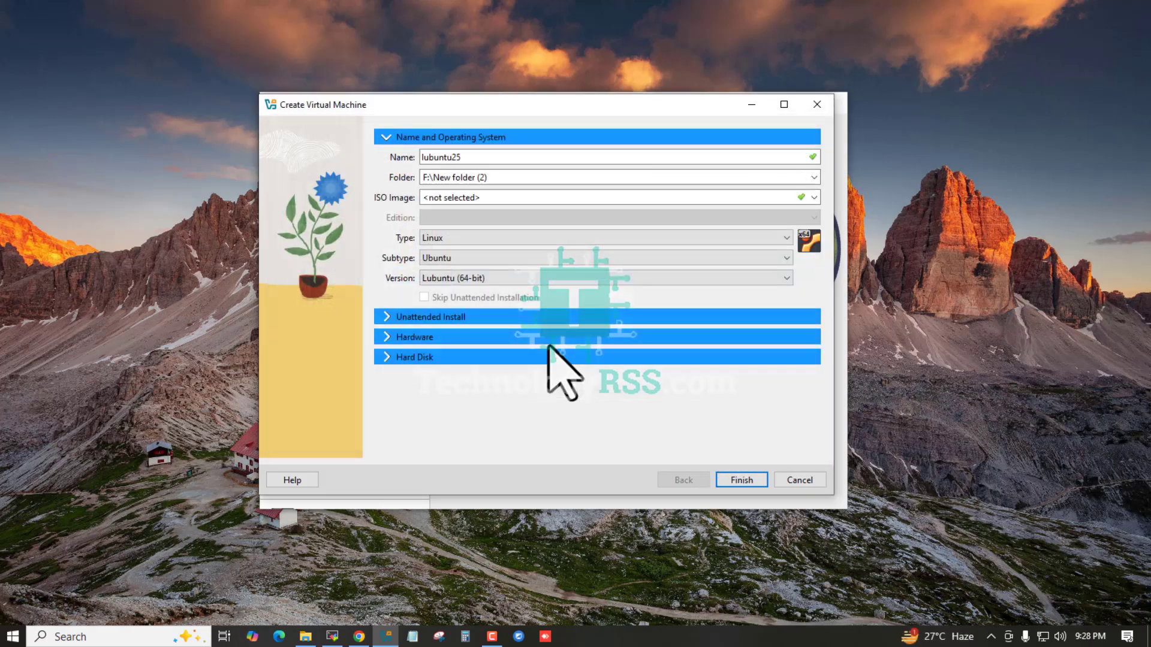
- Choose lubuntu-25.04-desktop-amd64.iso as the installer ISO image
left_click(814, 198)
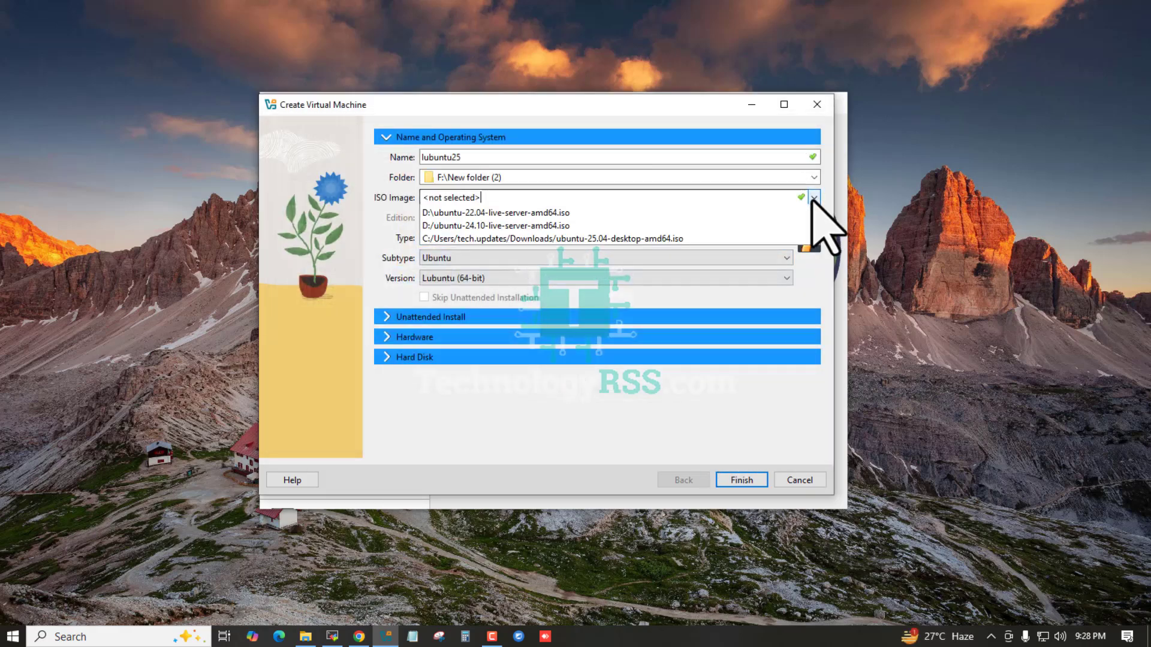
left_click(456, 225)
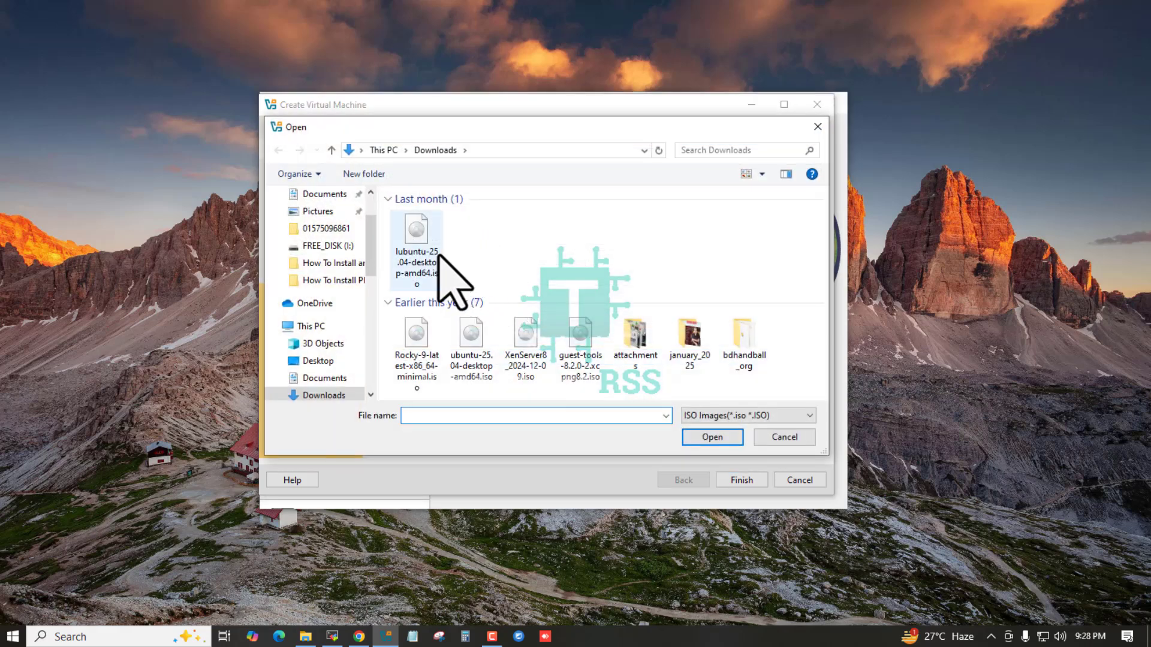
left_click(417, 252)
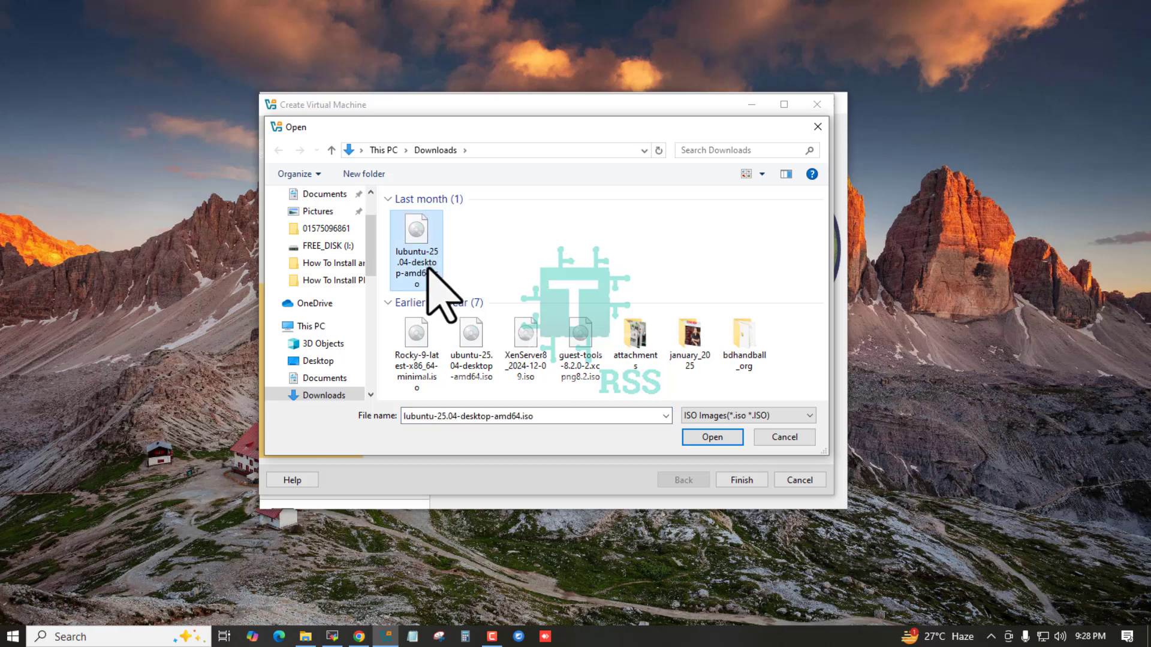
left_click(713, 437)
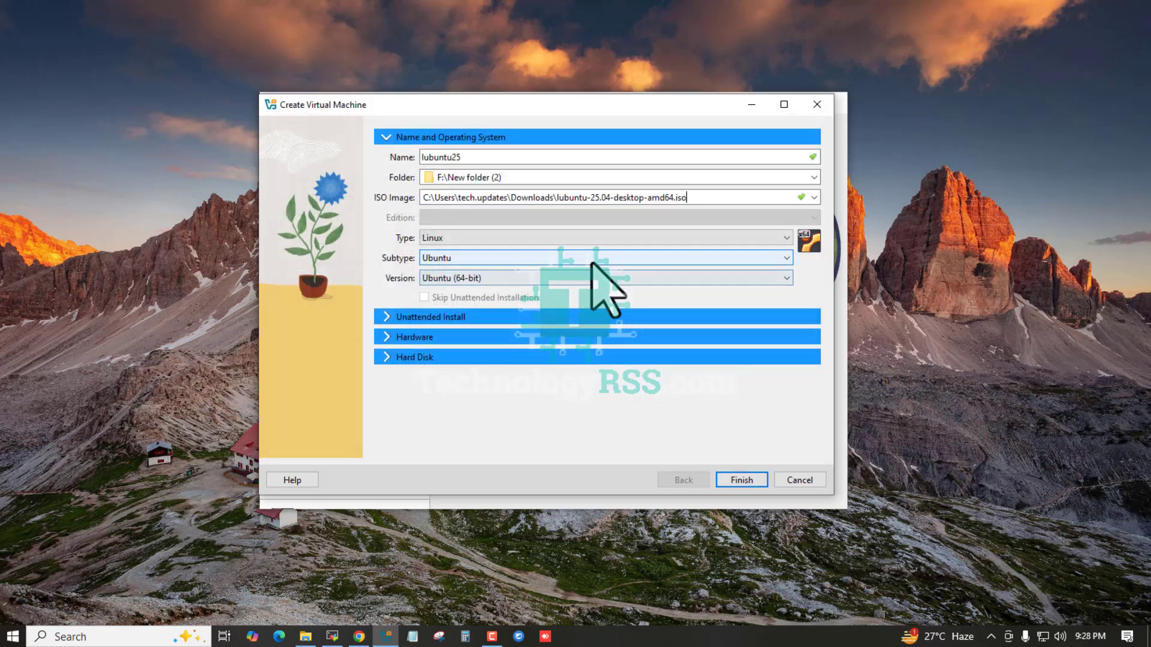
- Review Unattended Install, 2048 MB memory and 25 GB disk settings, then finish creating the machine
left_click(403, 318)
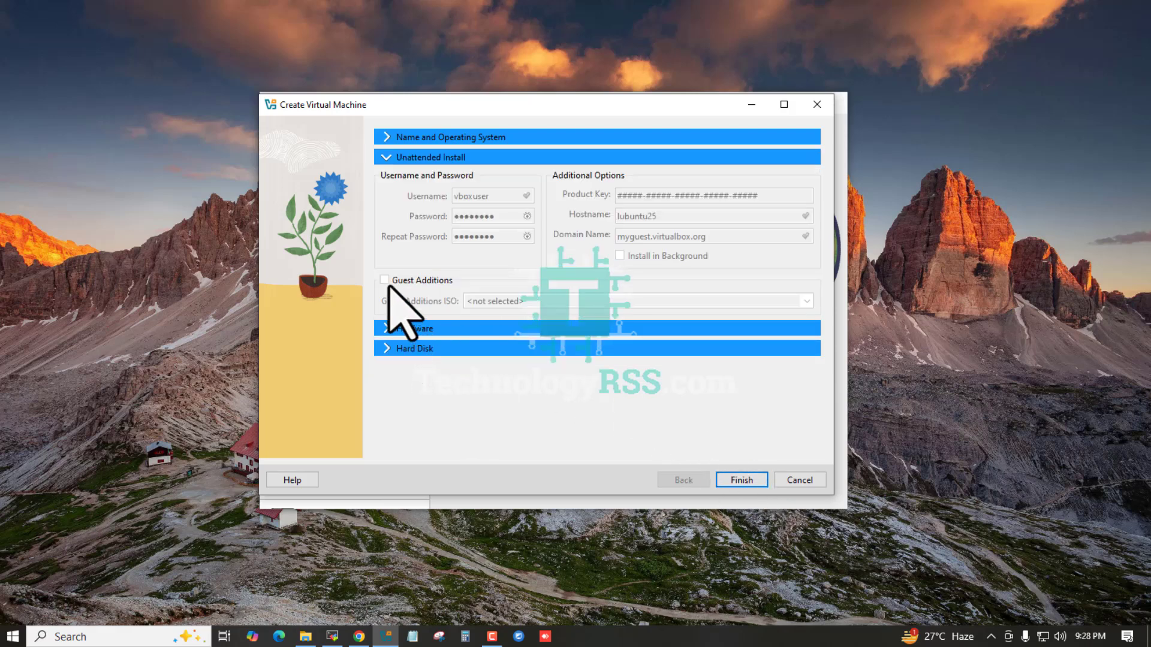
left_click(393, 138)
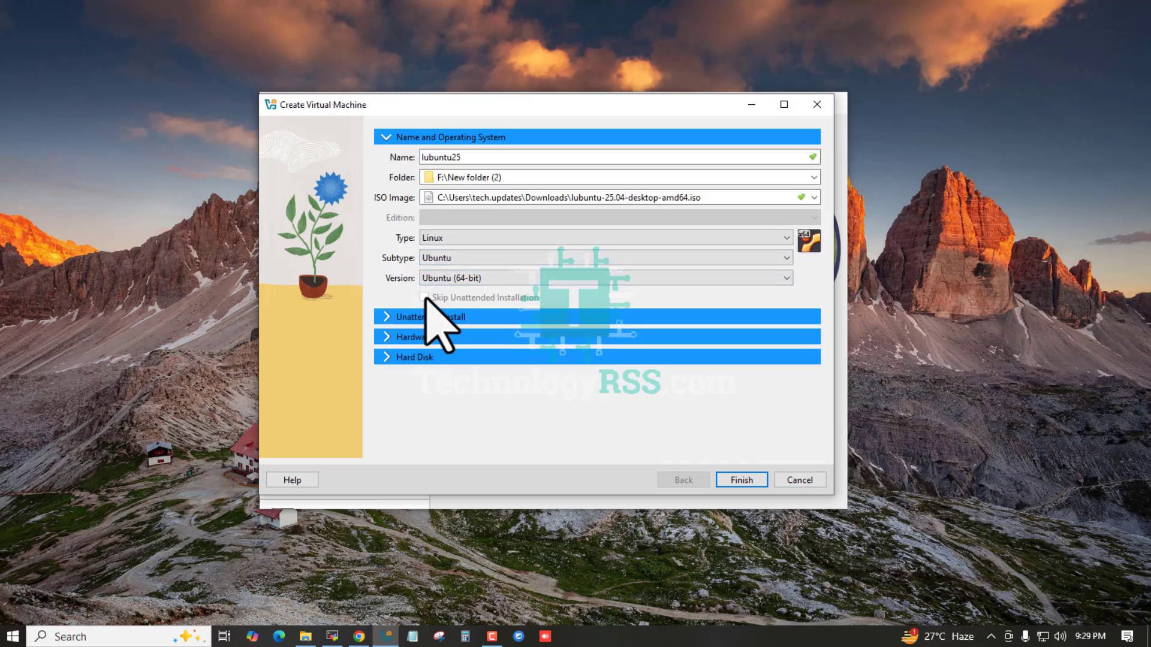
left_click(389, 316)
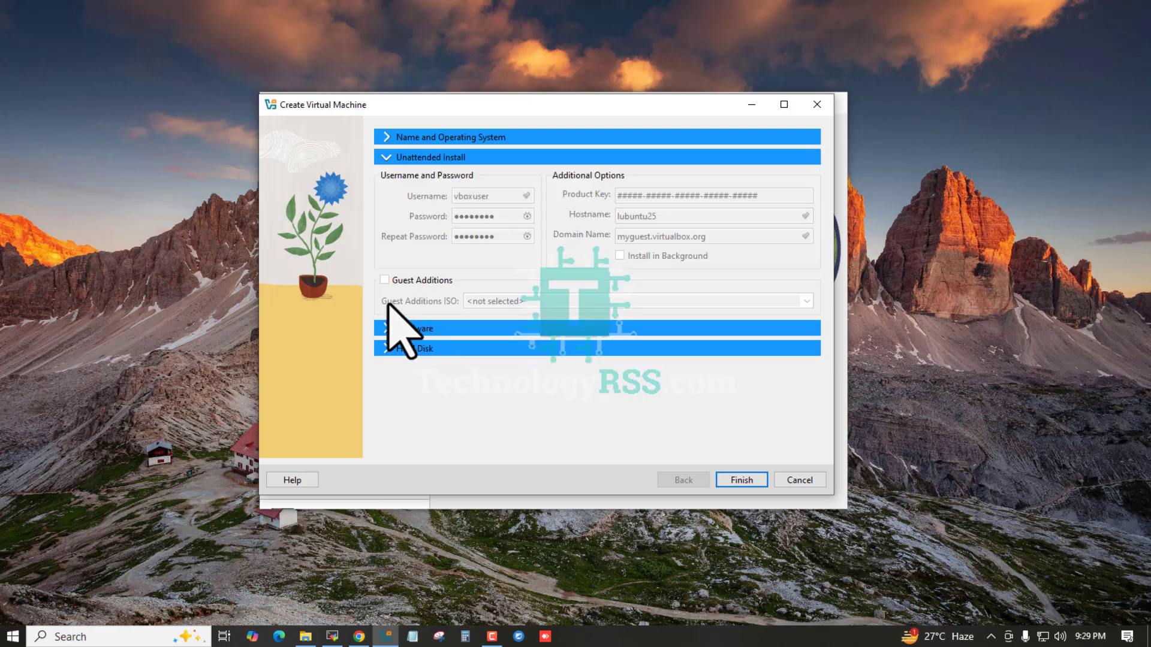
left_click(387, 329)
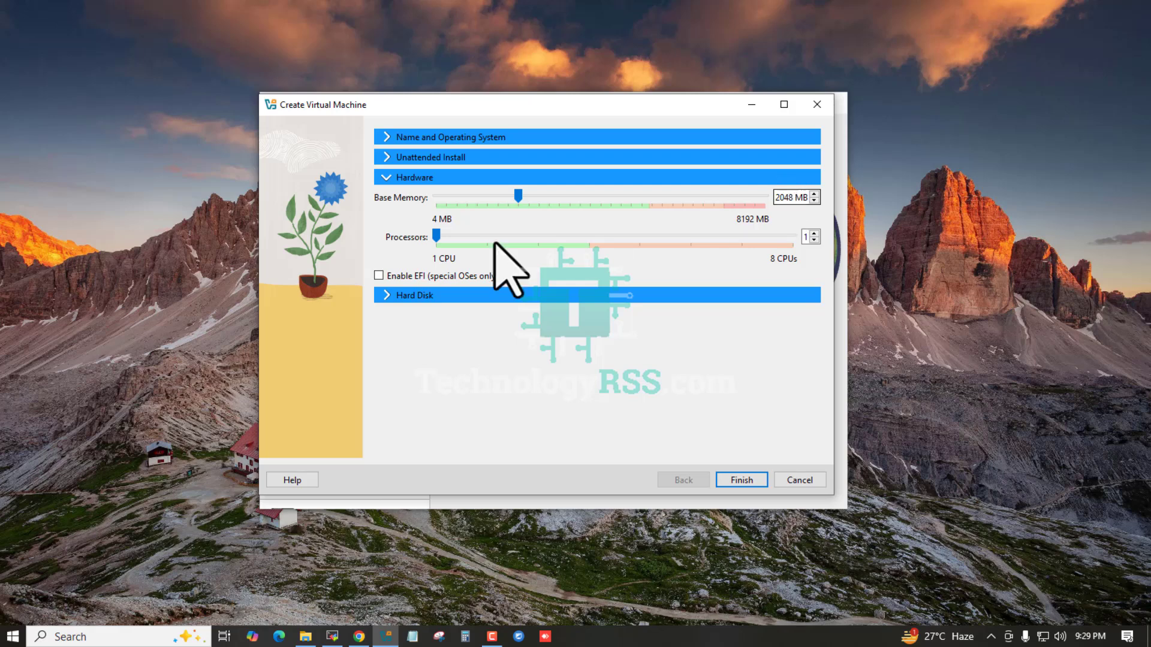
left_click(399, 296)
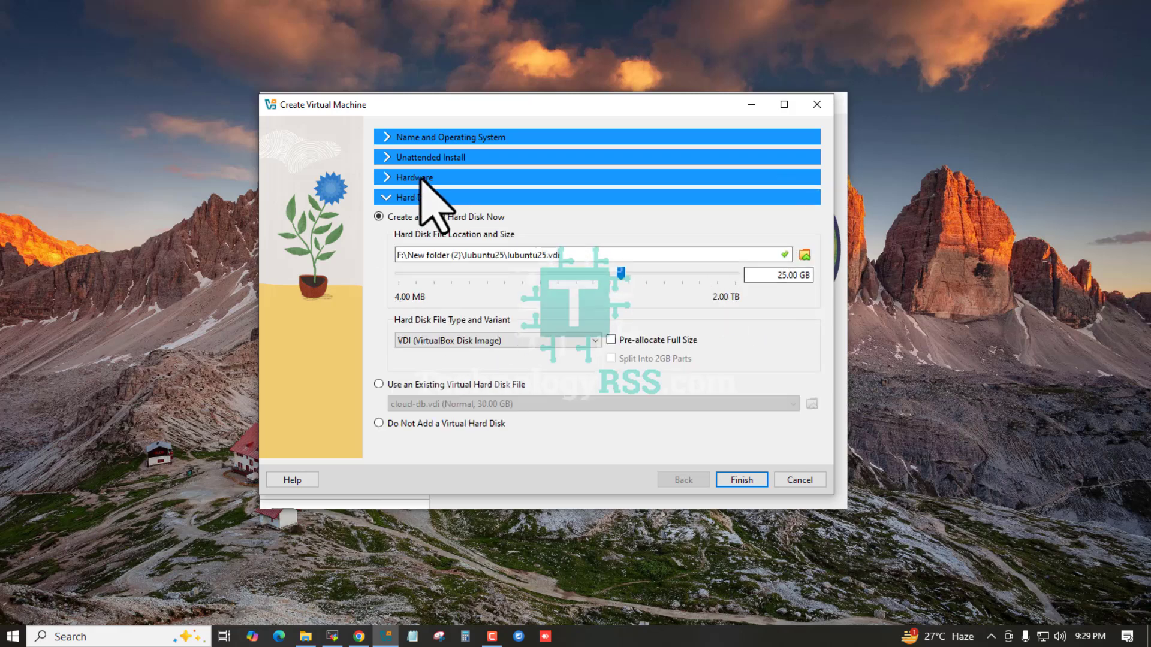
left_click(392, 138)
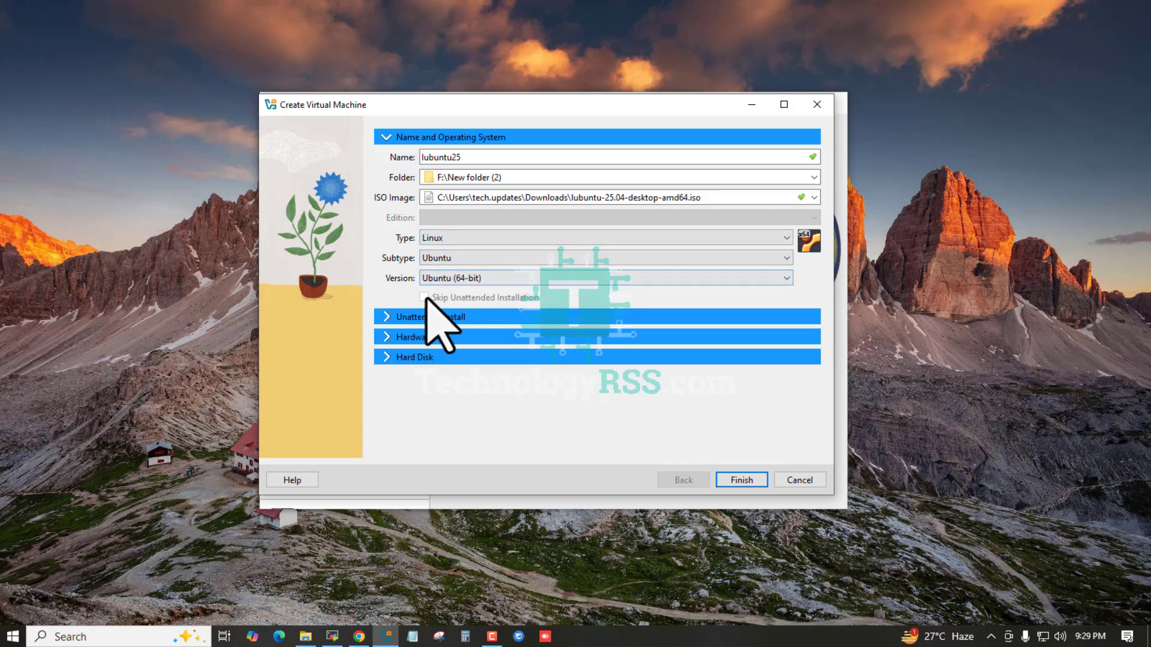
left_click(384, 316)
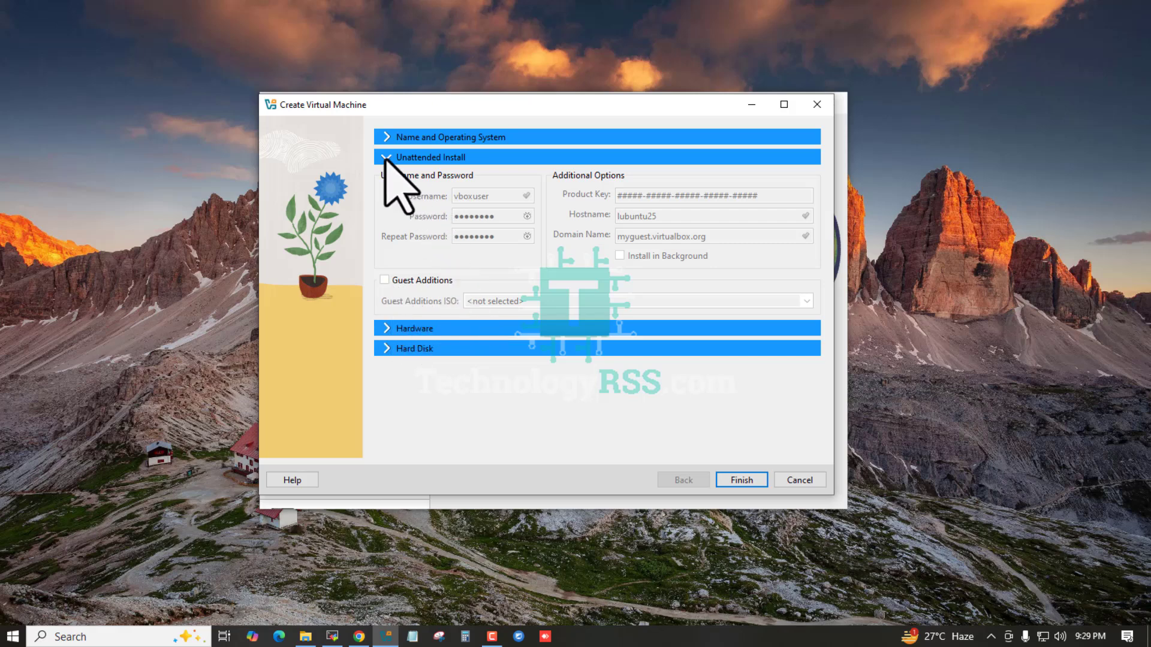
left_click(746, 480)
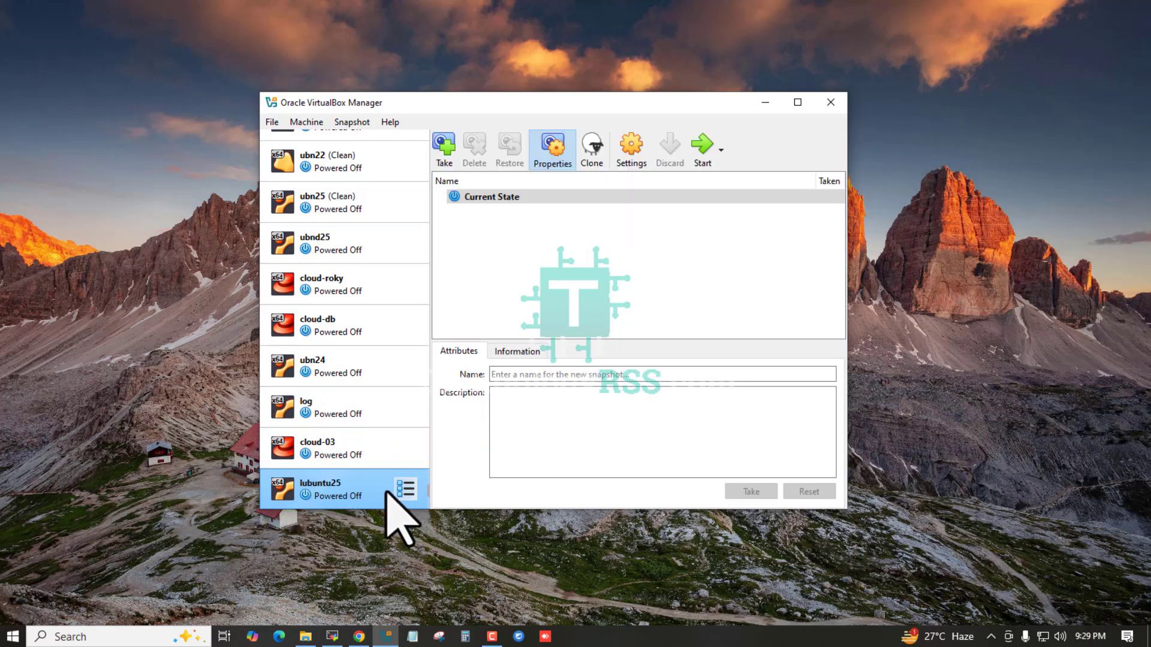
- Attach lubuntu25's network adapter to Bridged Adapter, save, and start the machine
left_click(641, 166)
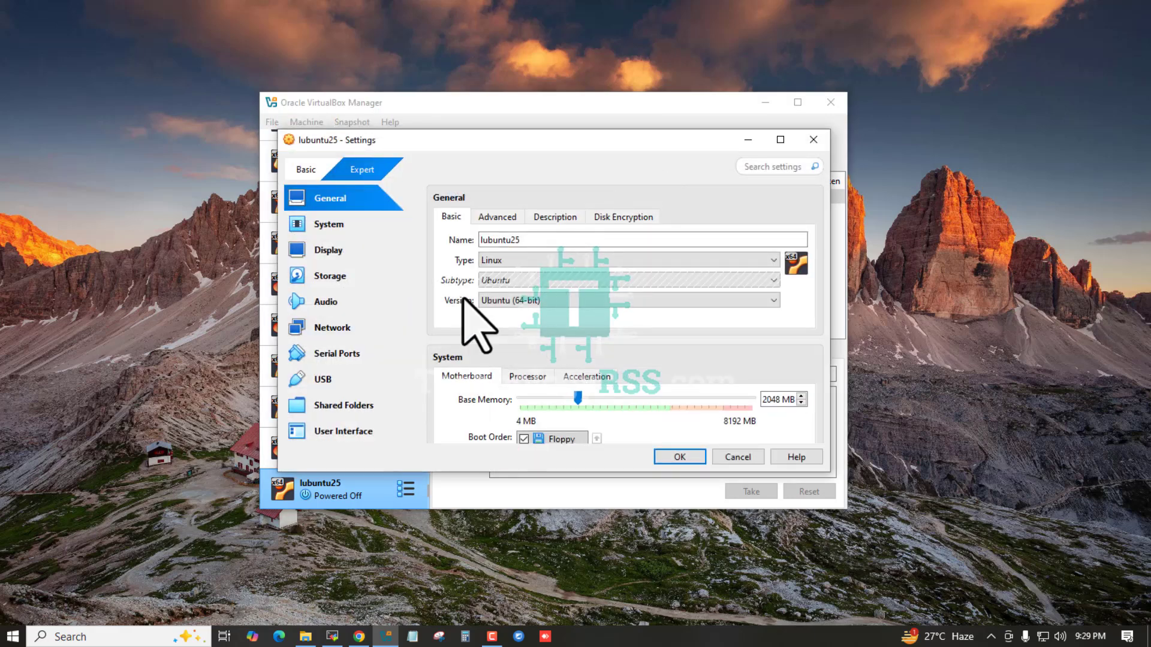
left_click(324, 328)
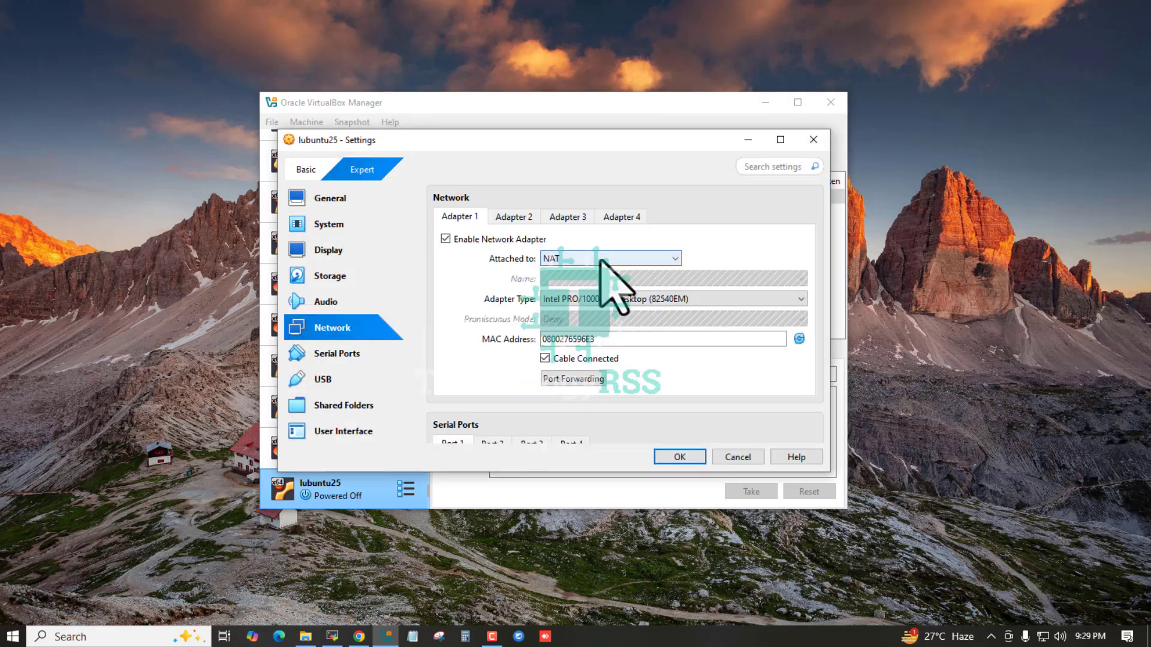
left_click(599, 258)
left_click(575, 287)
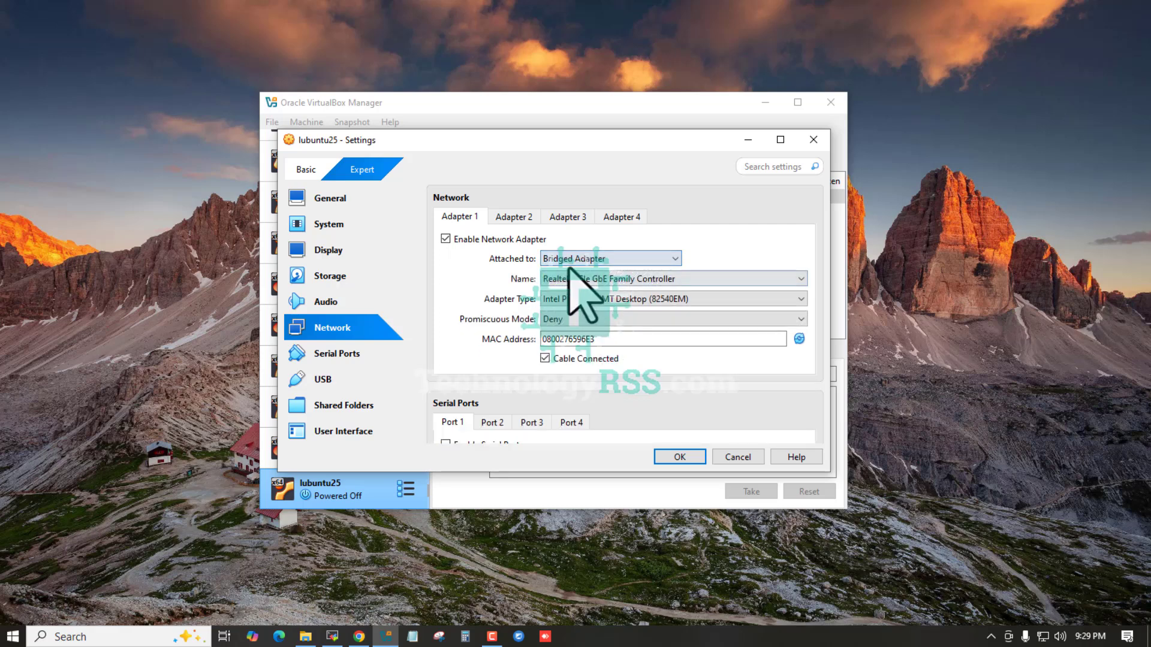
left_click(682, 457)
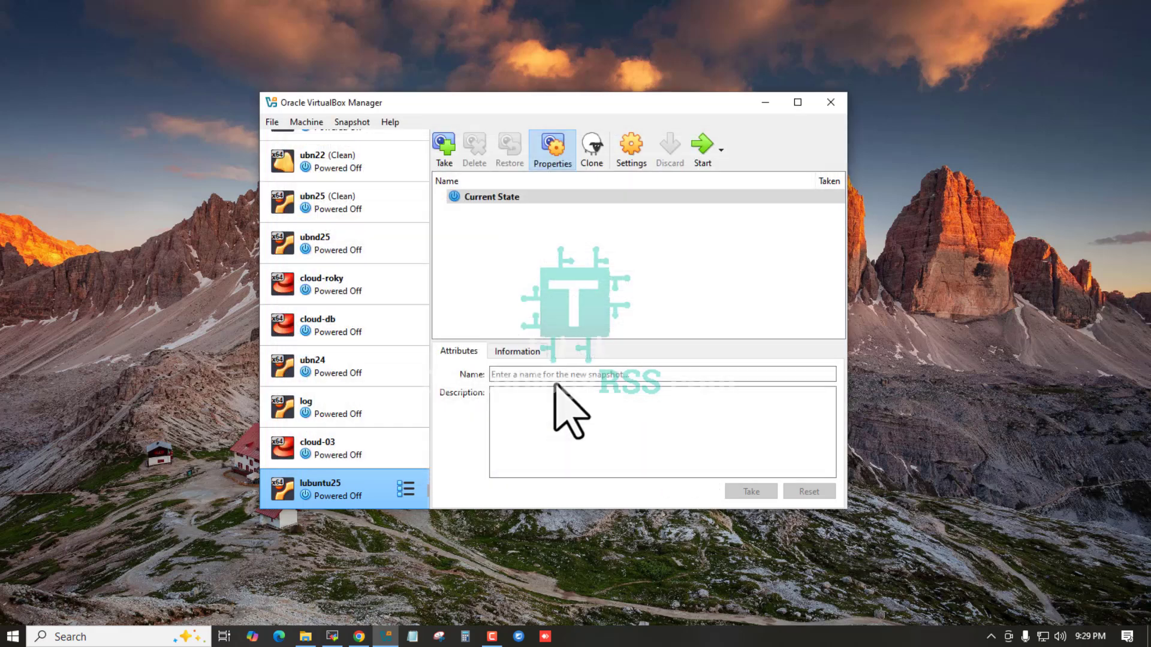
left_click(702, 147)
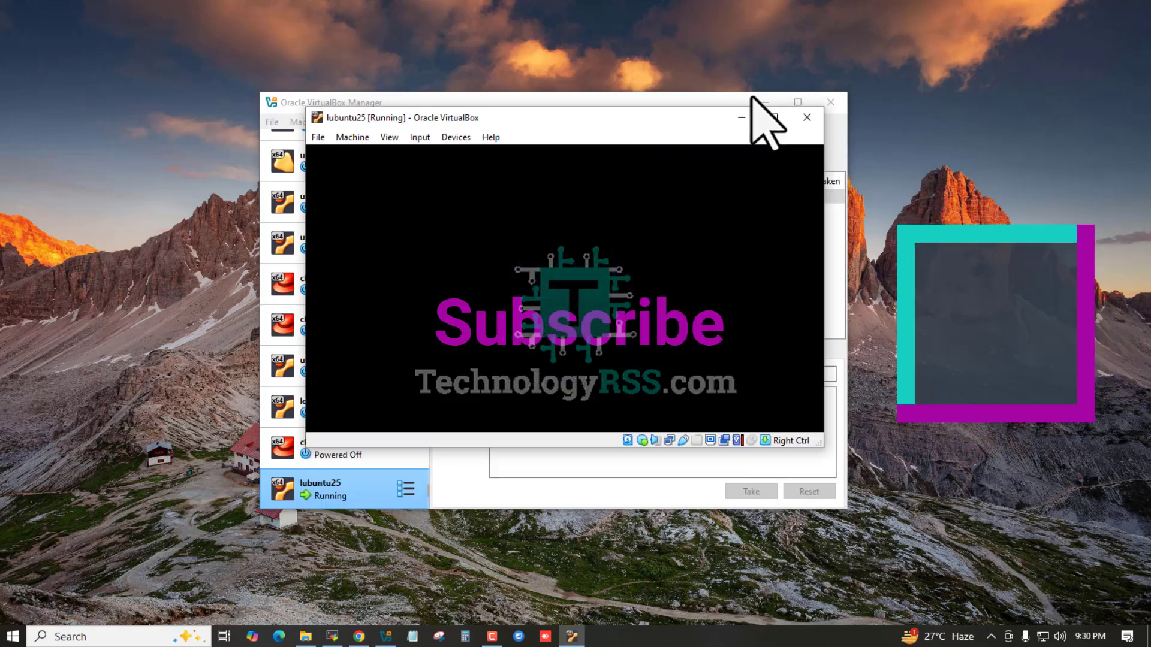
- Boot the 'Try or Install Lubuntu' GRUB entry and dismiss the mouse-integration notification
left_click(766, 102)
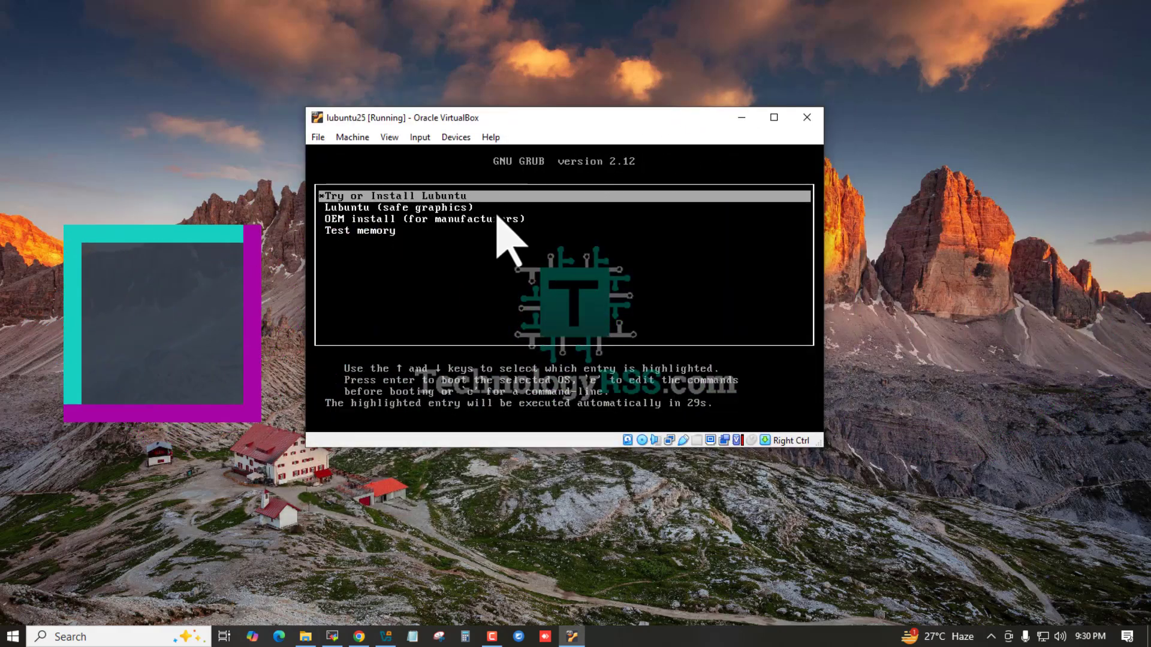
left_click_drag(598, 123, 562, 131)
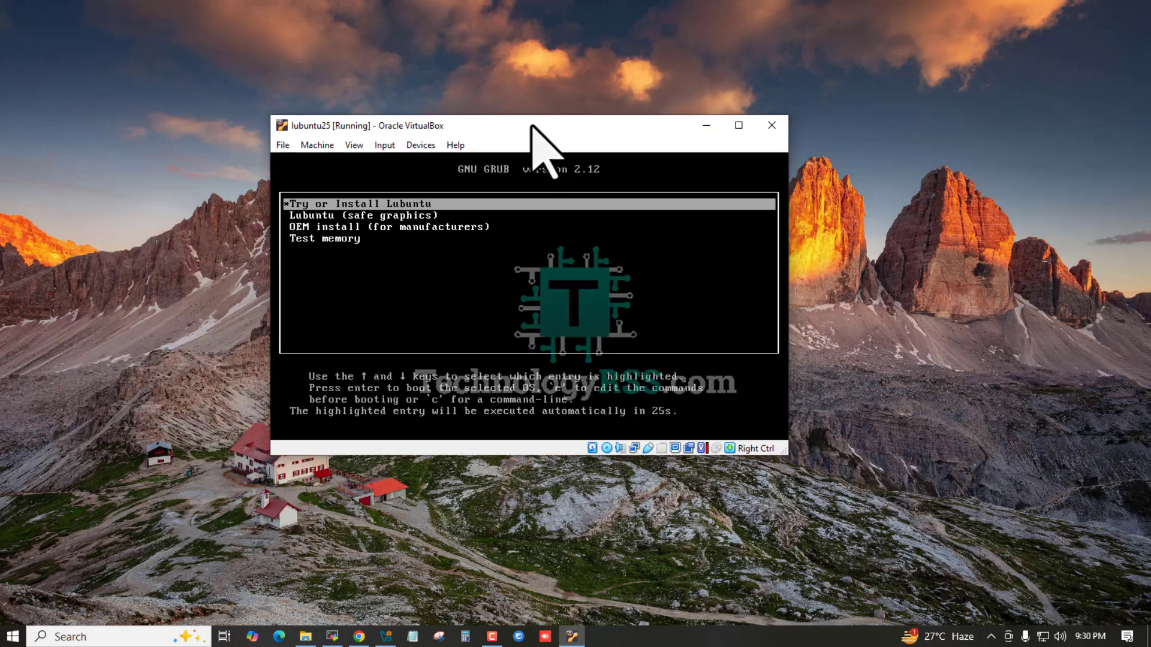
key("Return")
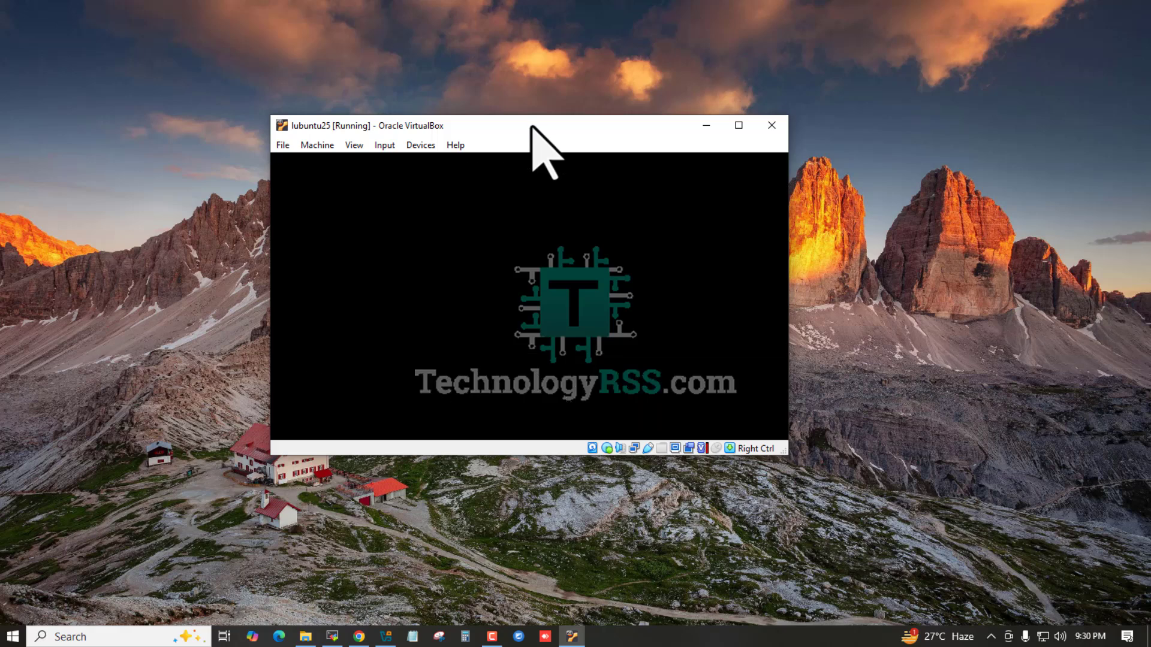
left_click_drag(542, 124, 535, 79)
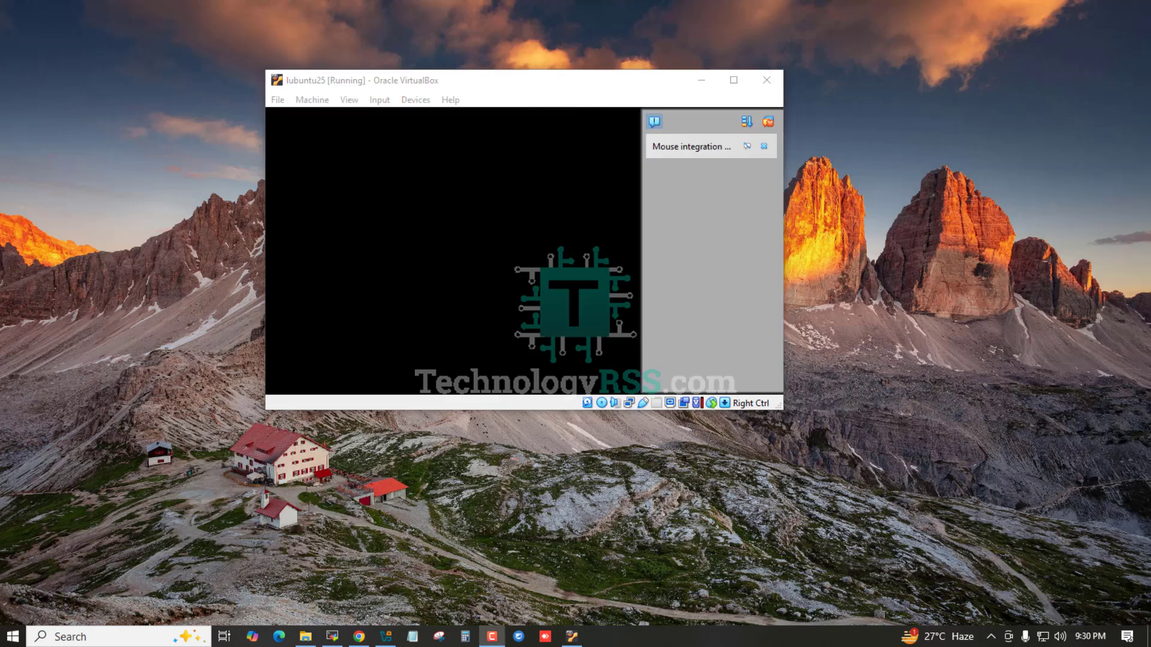
left_click(766, 123)
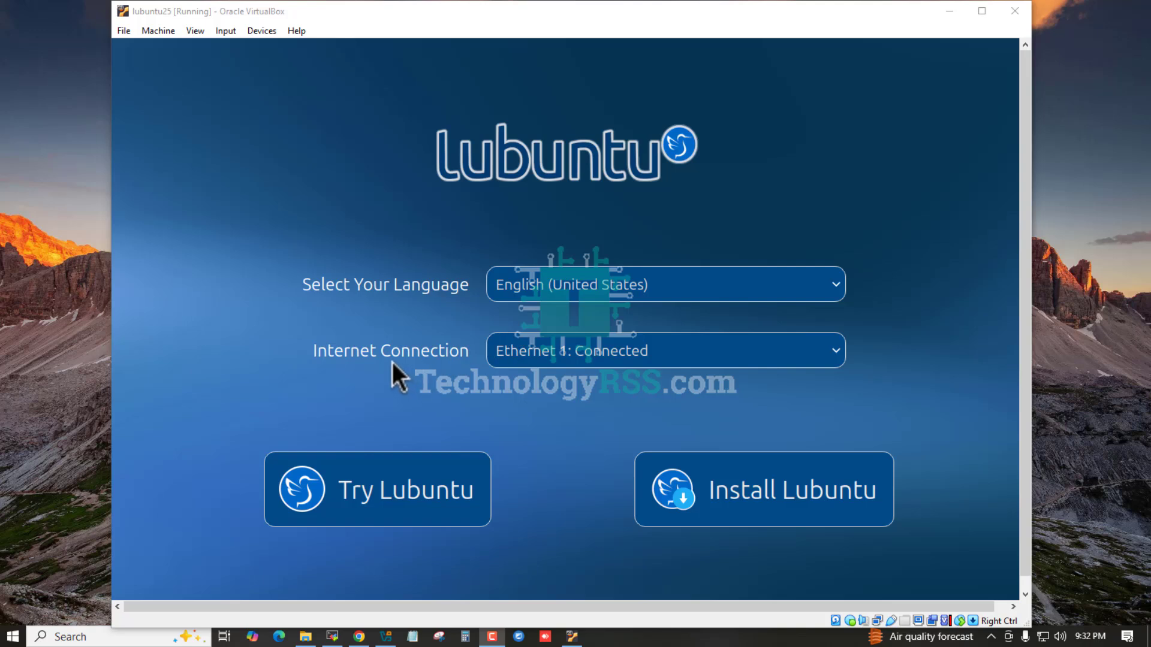
- Launch Install Lubuntu and continue from the Welcome page to the Asia/Dhaka location step
left_click(804, 496)
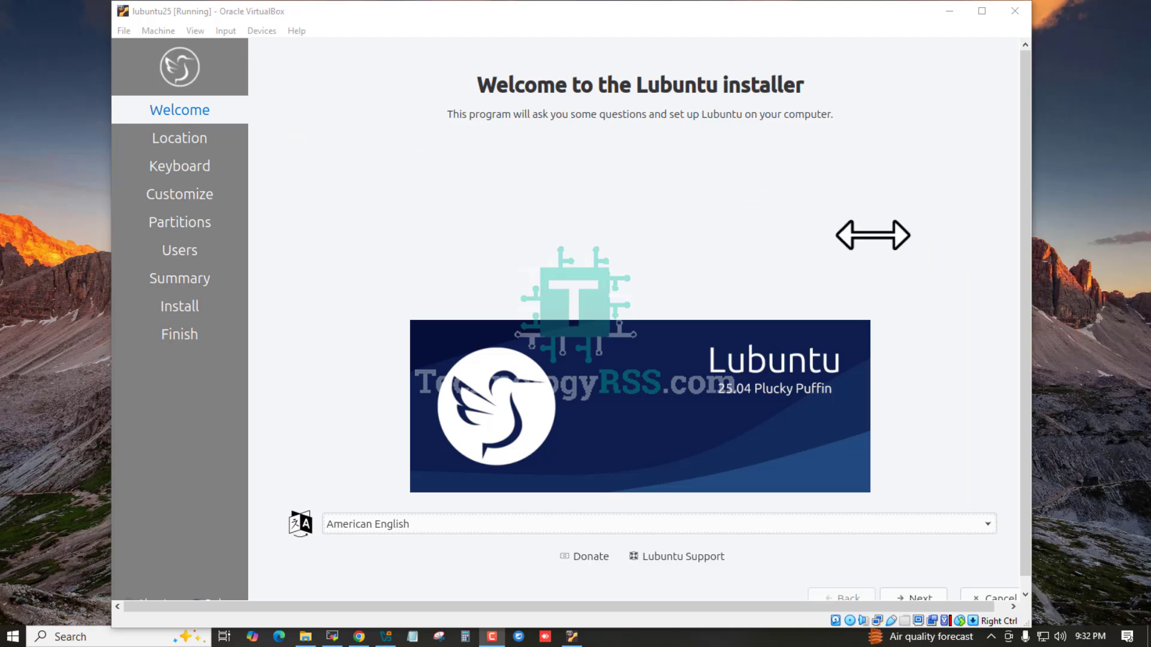
scroll(1026, 372, "down", 1)
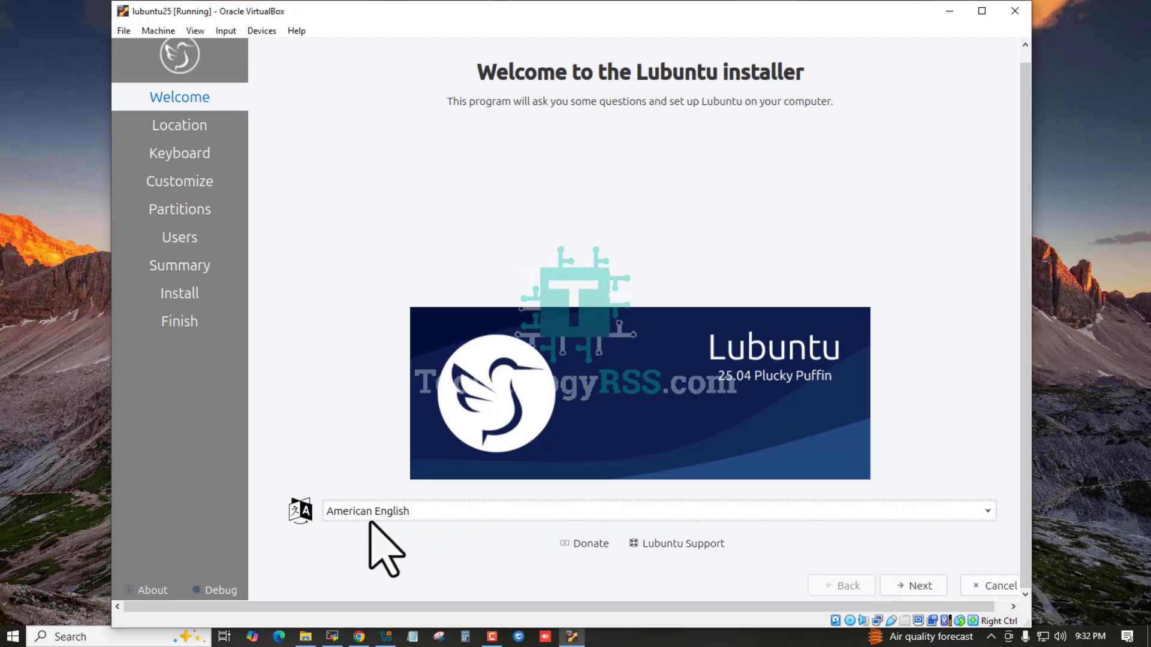
left_click(920, 586)
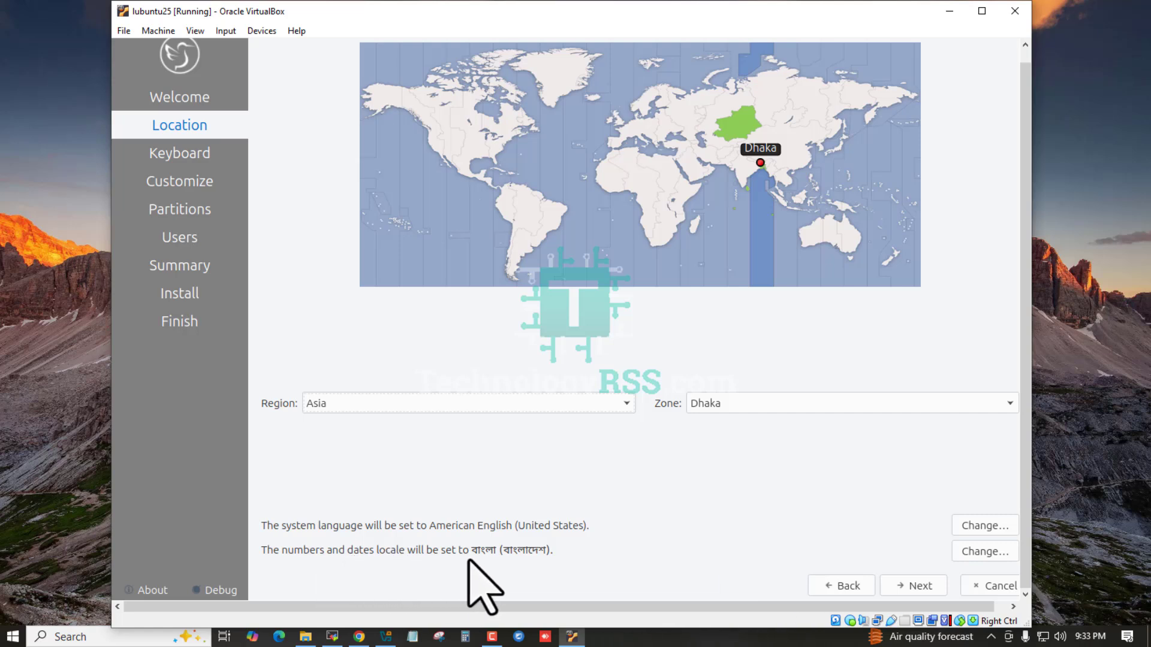
- Accept the default location and keyboard, and choose Minimal Installation
left_click(921, 584)
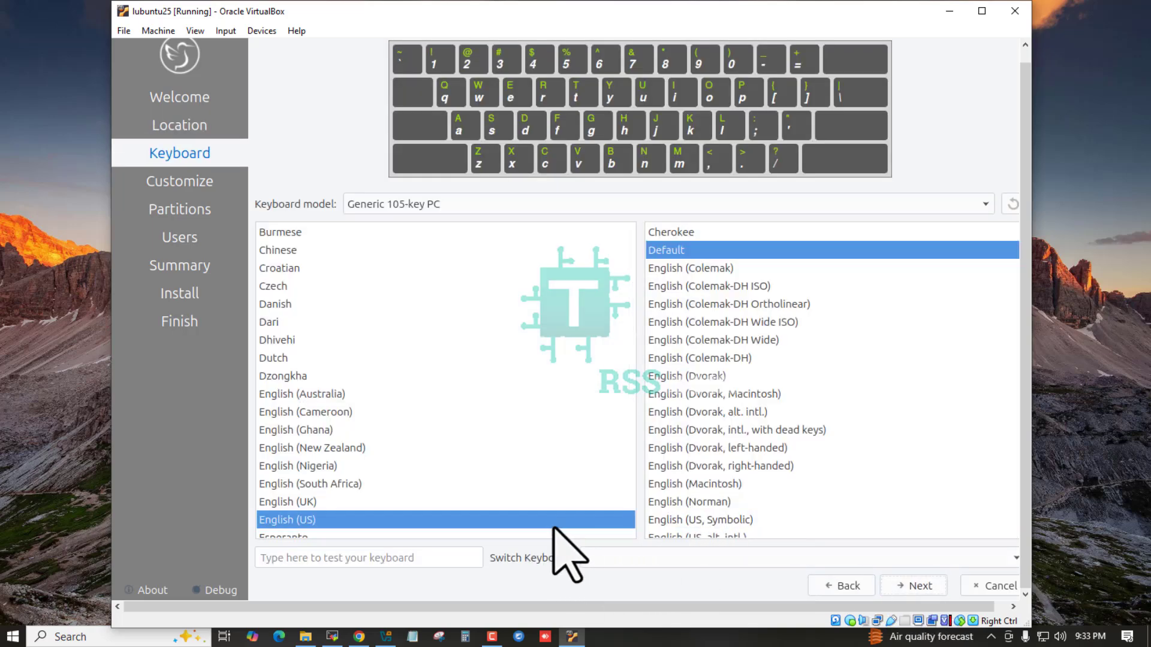
left_click(921, 586)
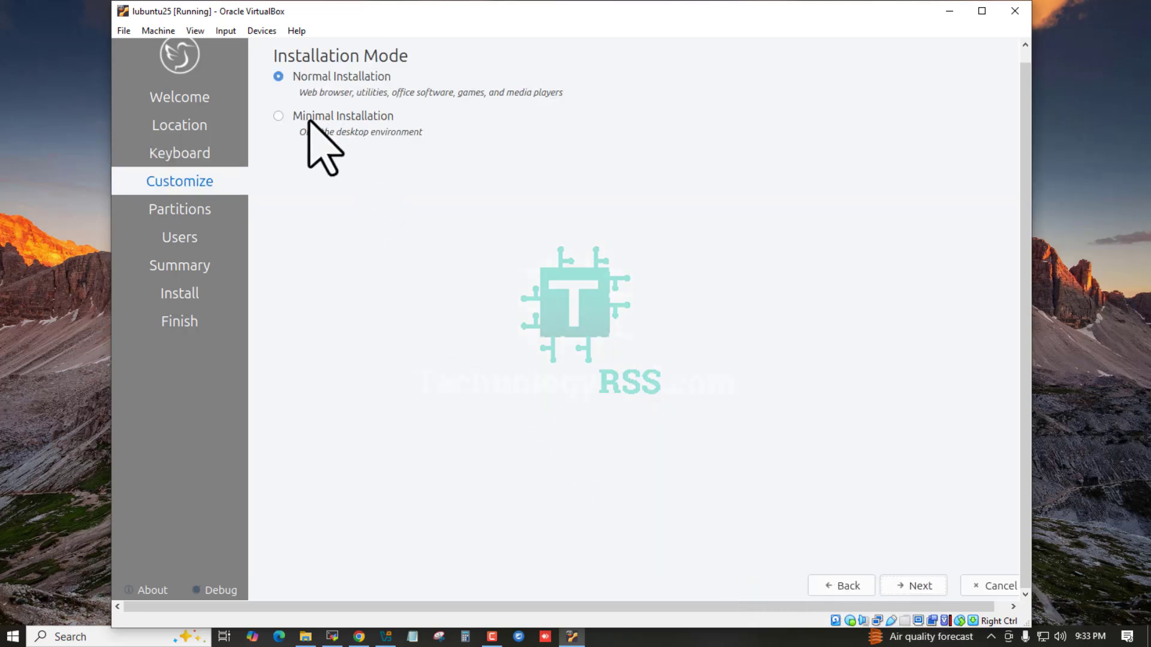
left_click(279, 117)
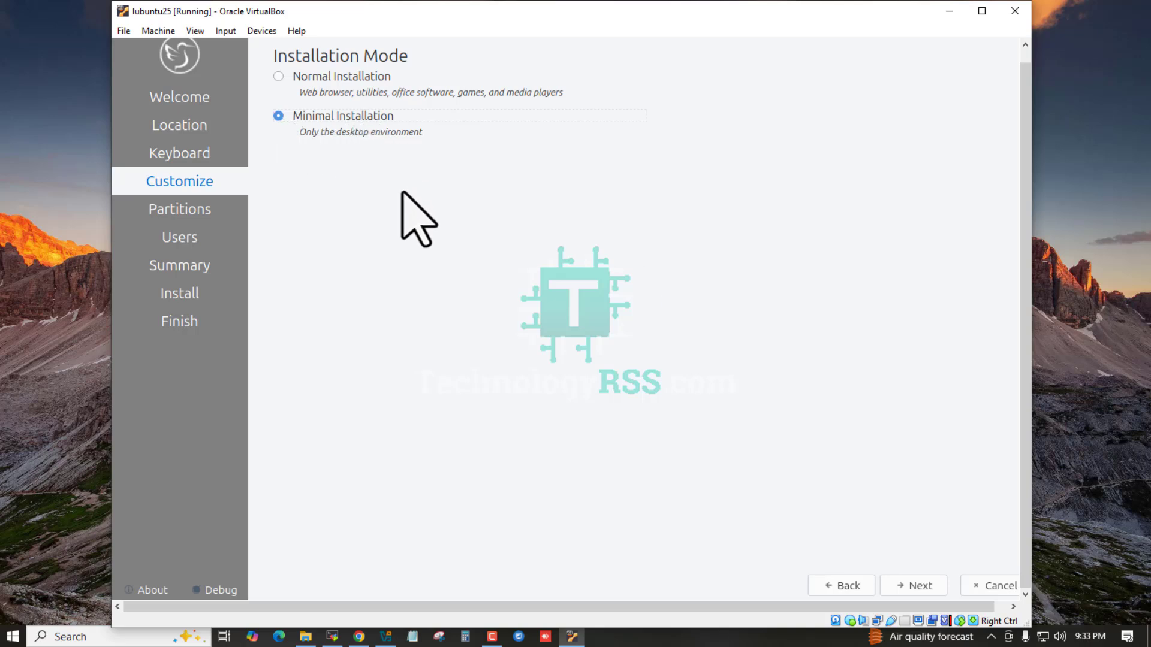
left_click(920, 587)
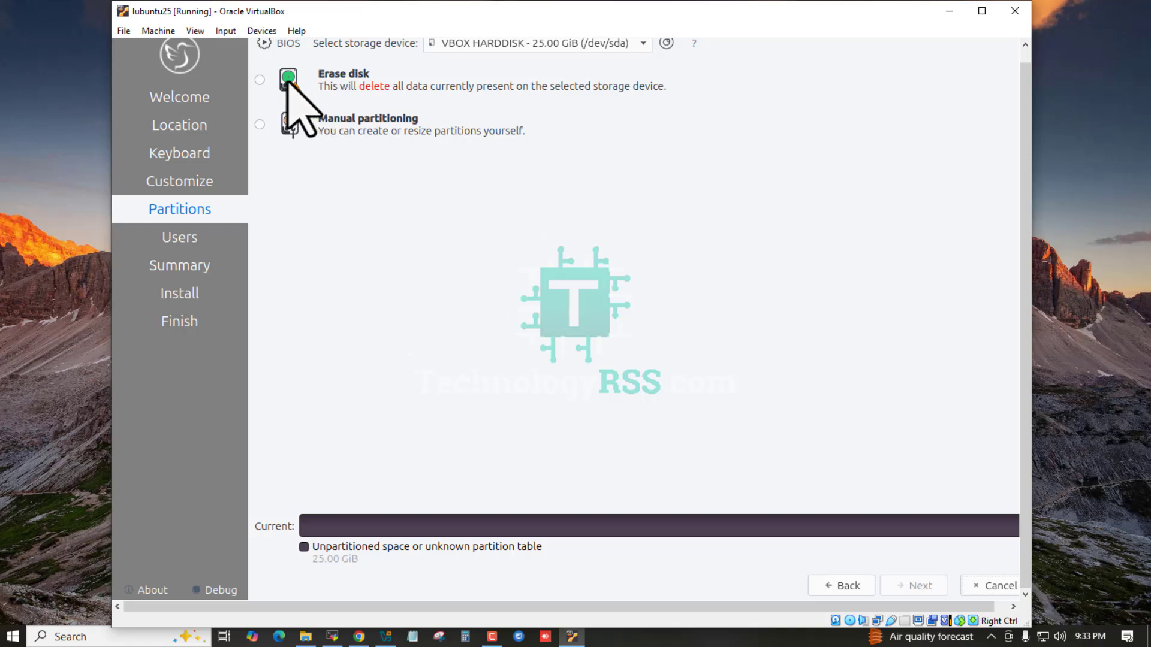
- Select Erase disk for the 25 GiB drive and continue to the Users step
left_click(260, 80)
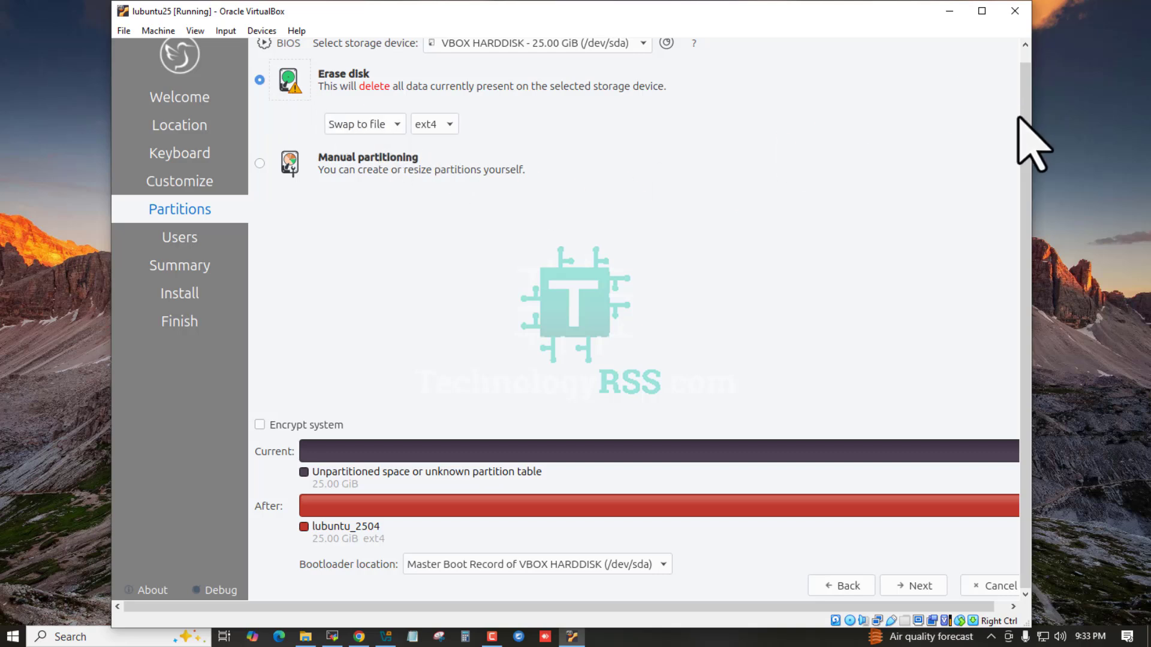
scroll(1024, 102, "up", 1)
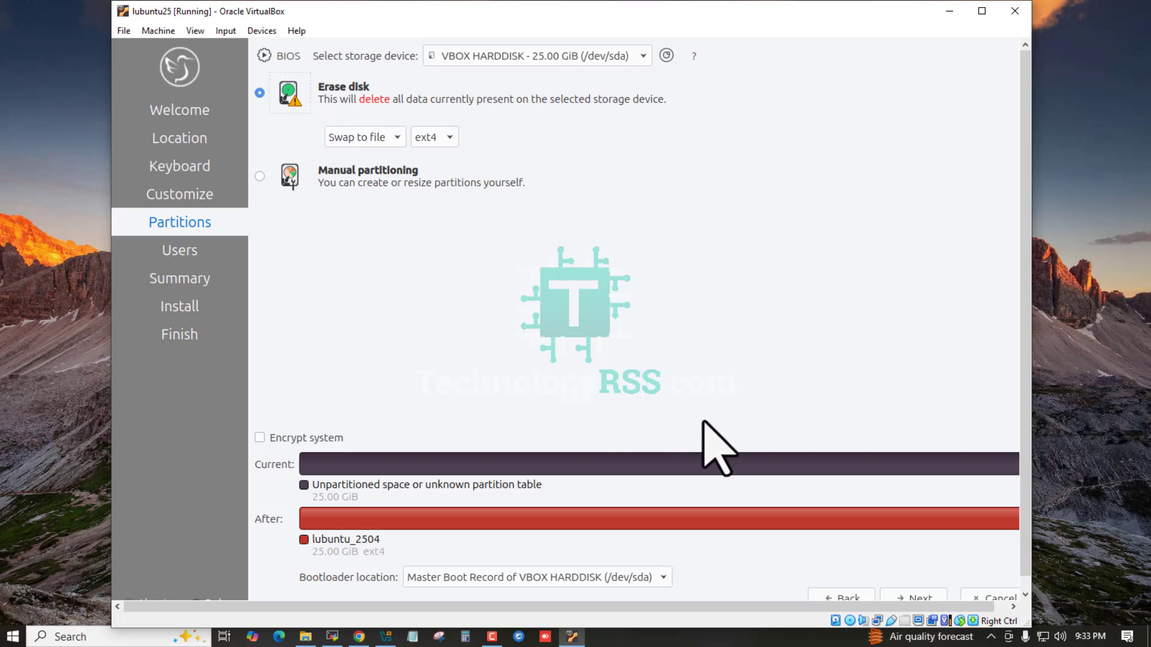
scroll(1023, 417, "down", 1)
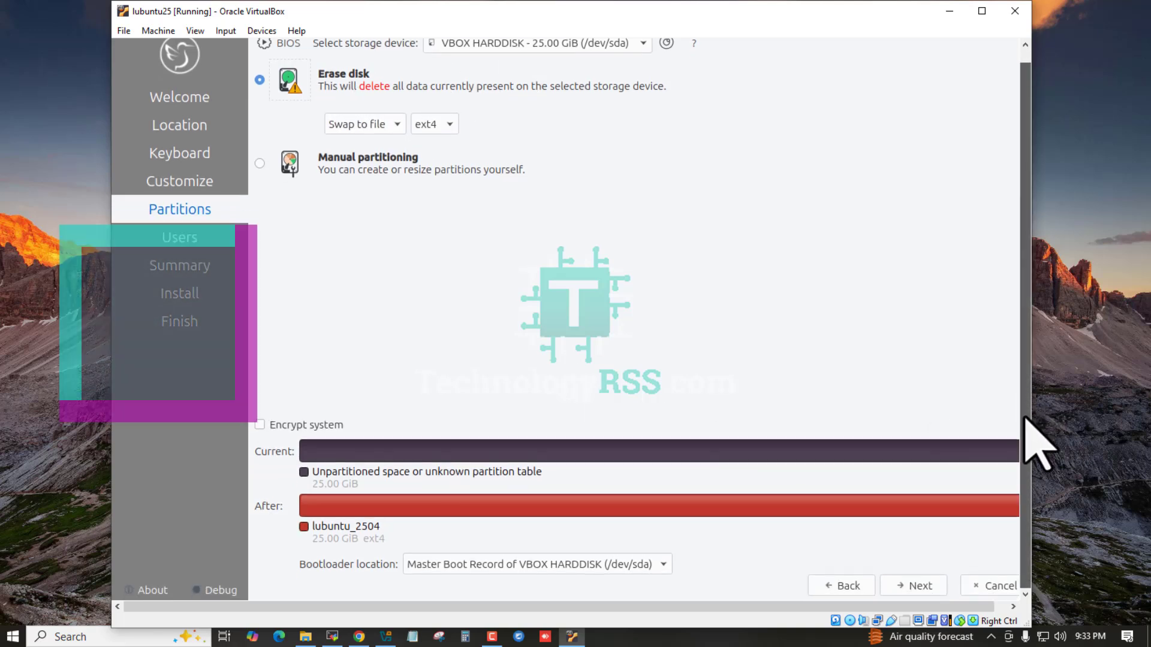
left_click(920, 584)
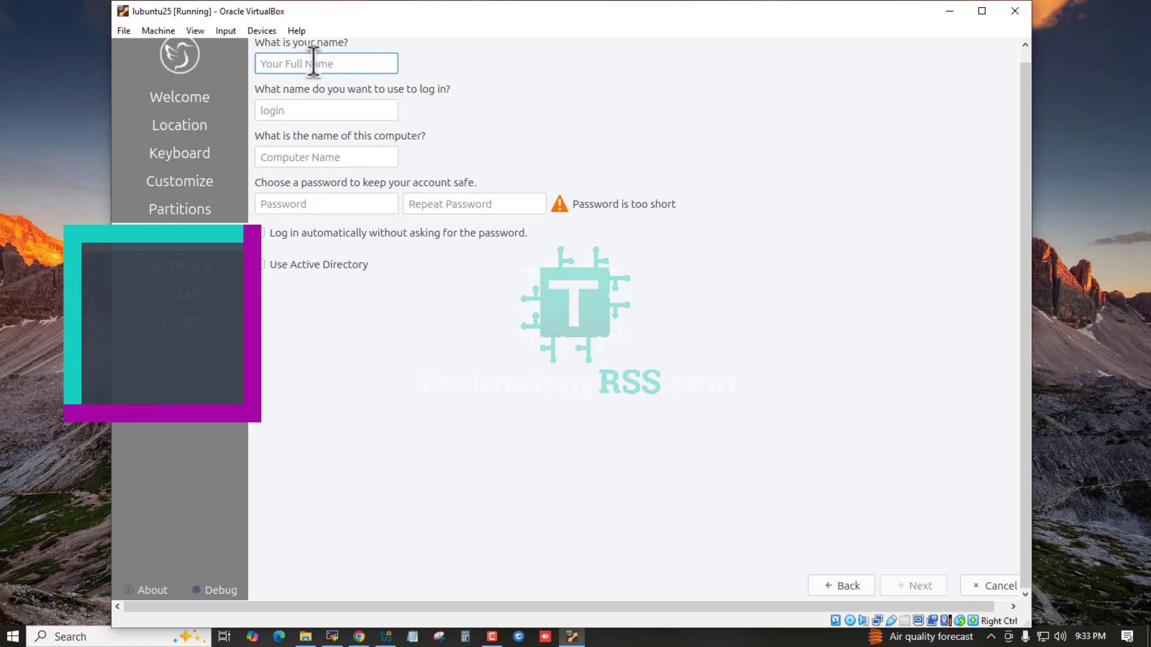
- Enter the user name and set the computer name to lubn
type("tech")
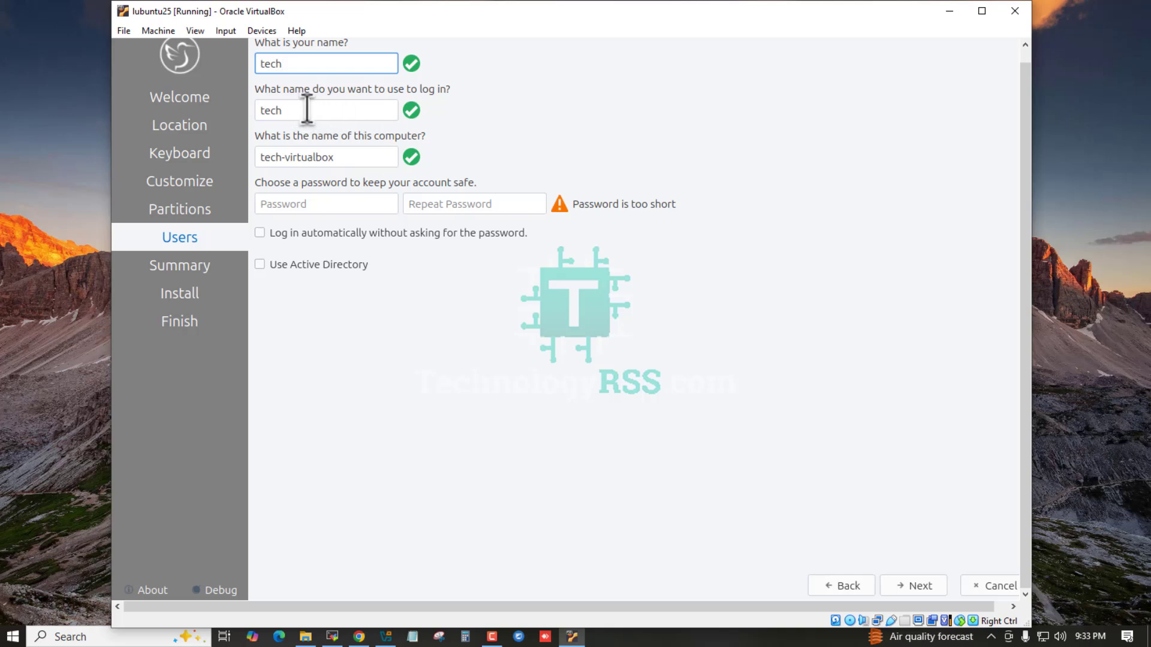
triple_click(370, 156)
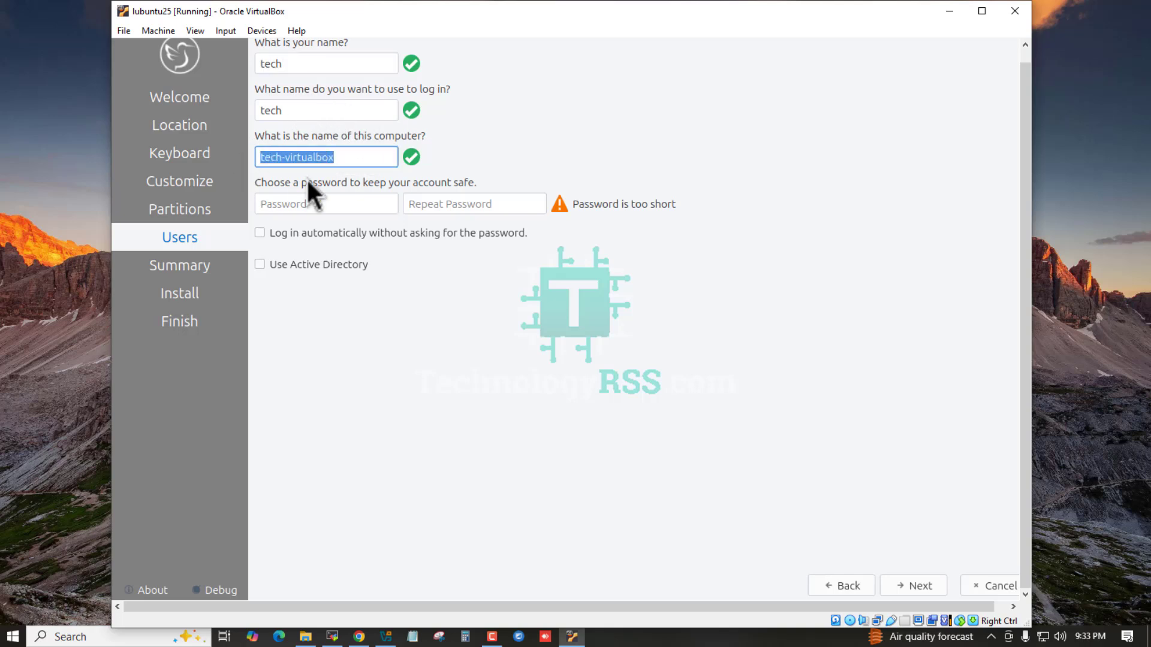
type("ubn")
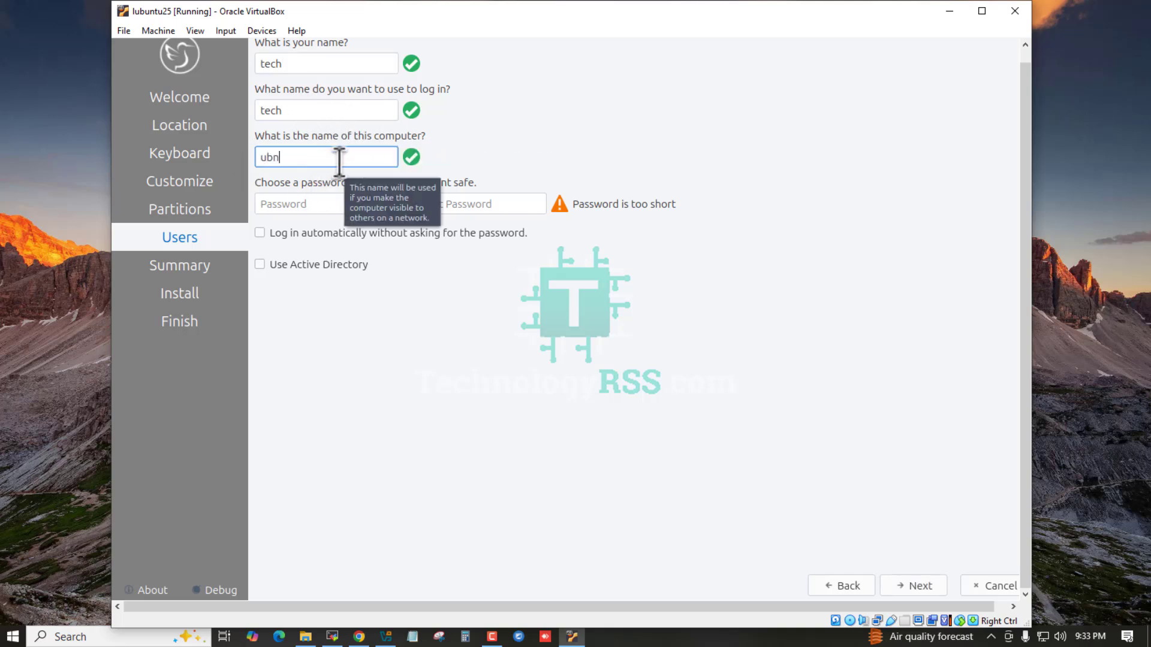
key("BackSpace")
key("BackSpace")
key("BackSpace")
type("lubn")
- Enter and confirm the account password, enable automatic login, and continue to Summary
left_click(334, 206)
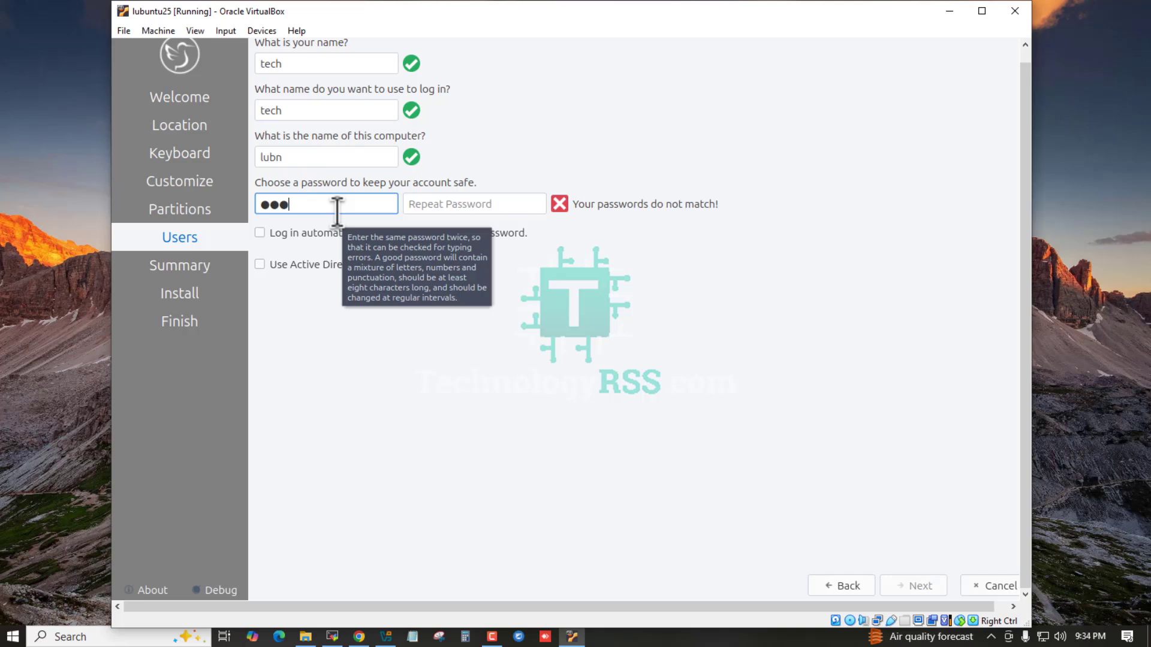
left_click(488, 205)
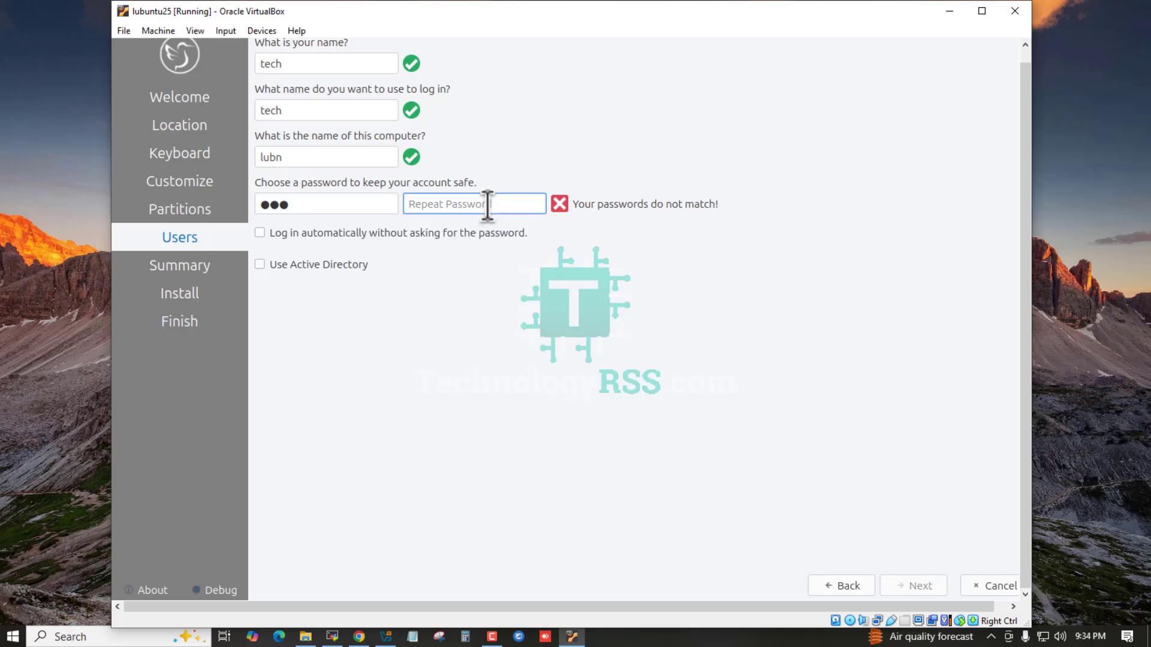
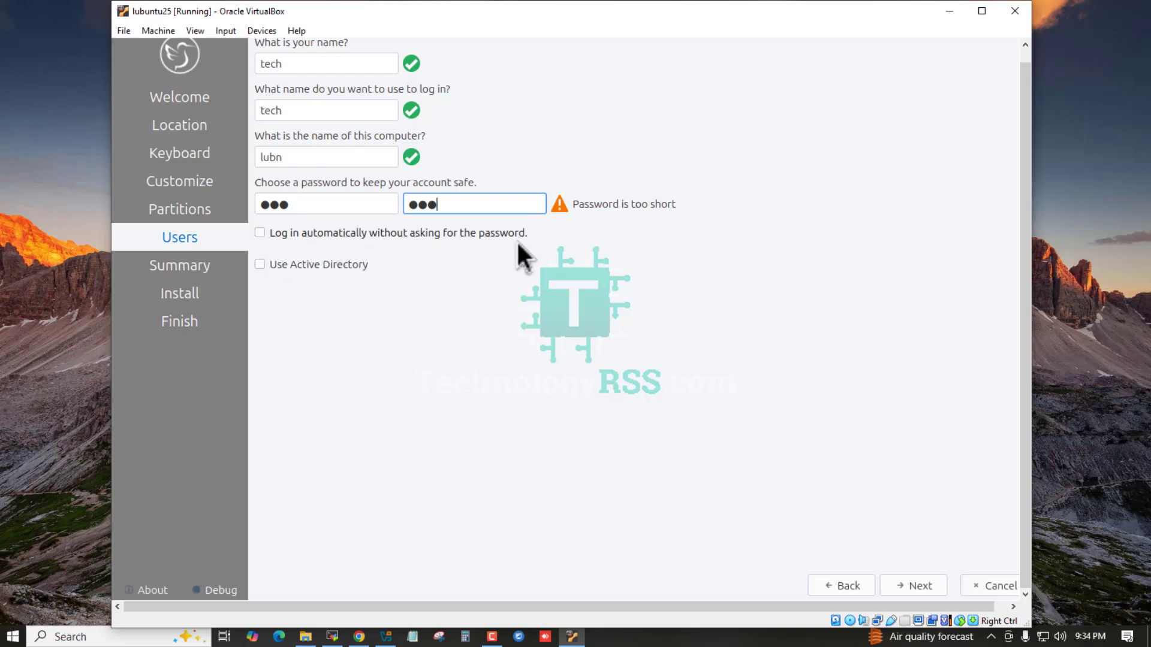
left_click(301, 239)
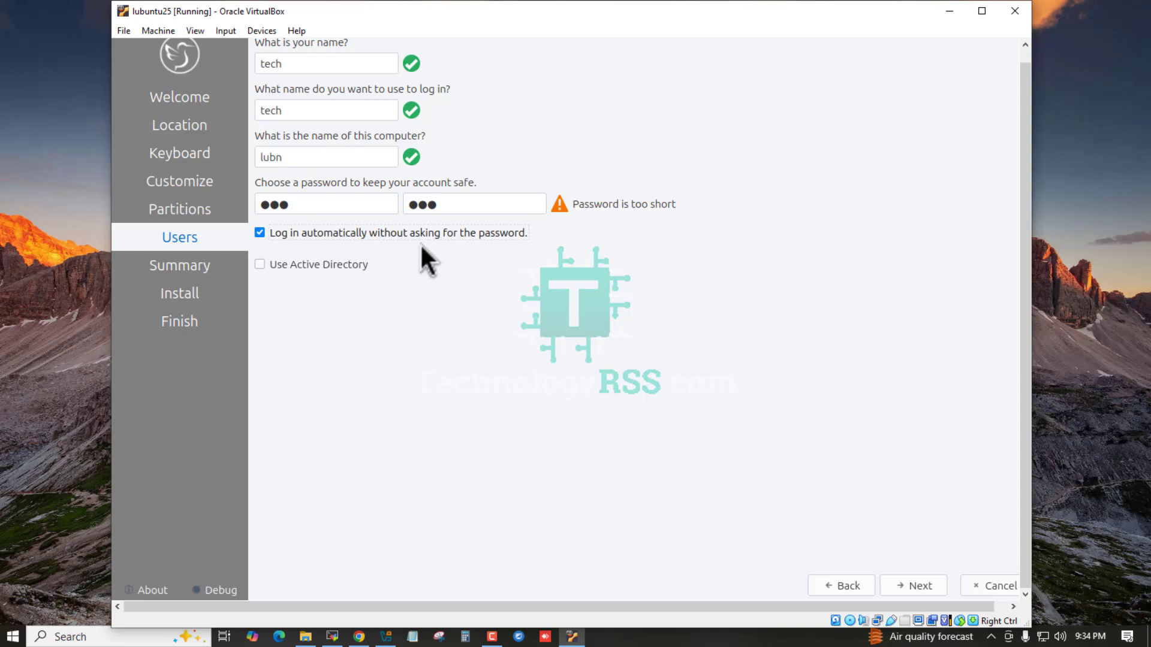
left_click(925, 584)
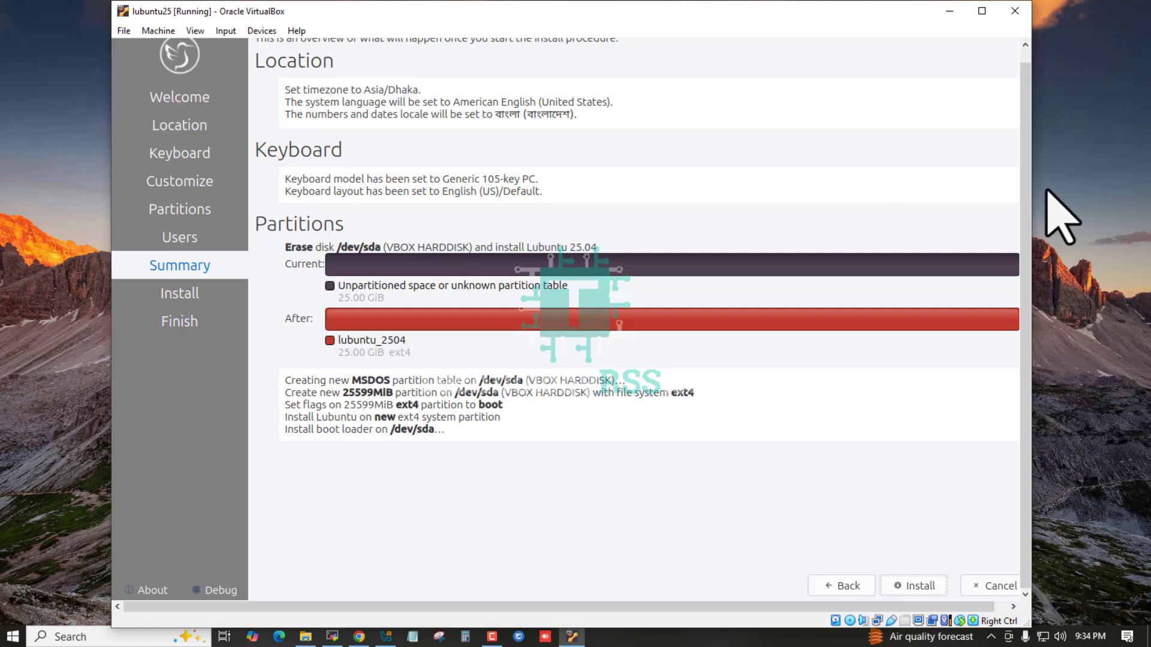
- Start the installation from the Summary page and confirm Install Now
scroll(1028, 149, "up", 1)
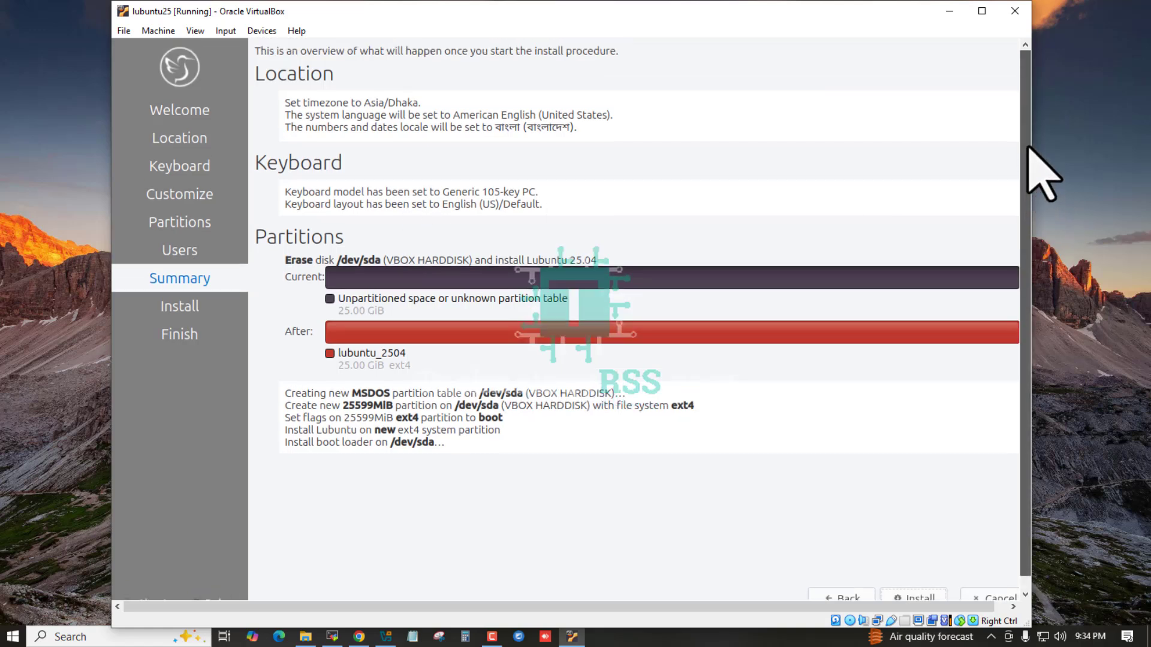
scroll(1036, 197, "down", 1)
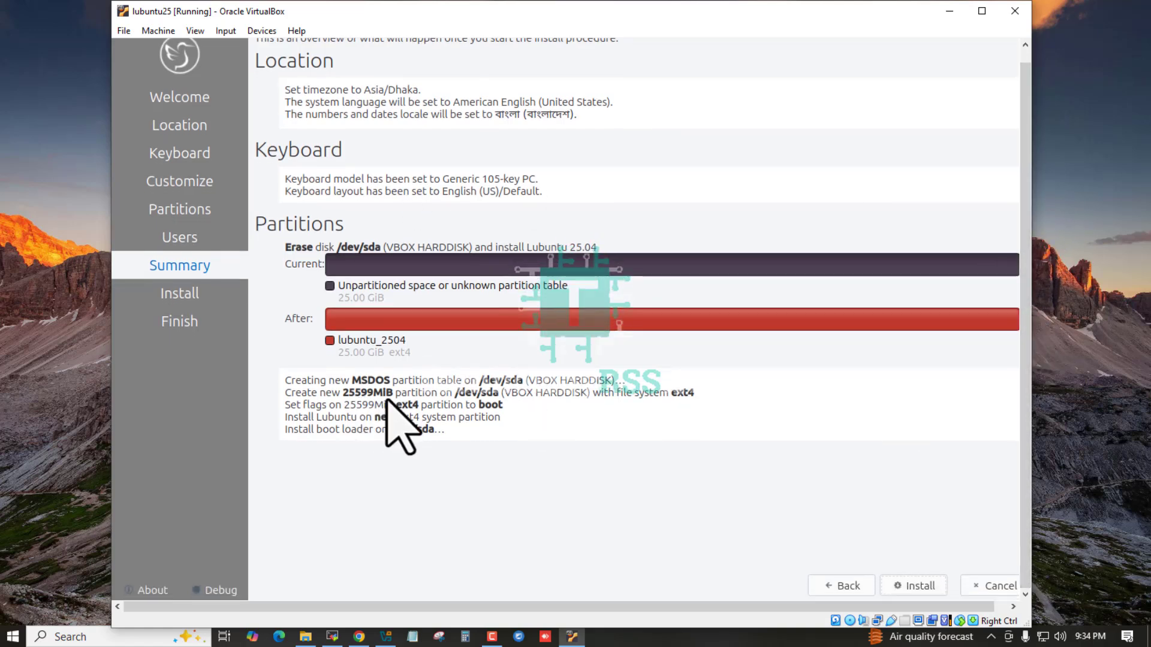
left_click(915, 587)
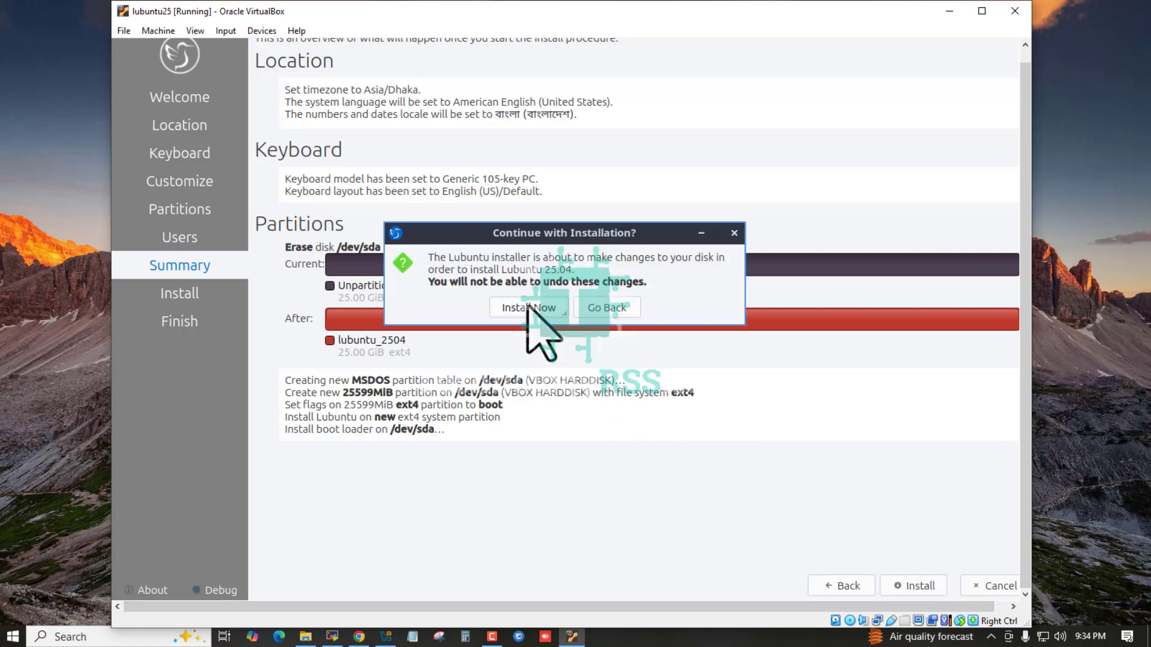
left_click_drag(520, 234, 572, 444)
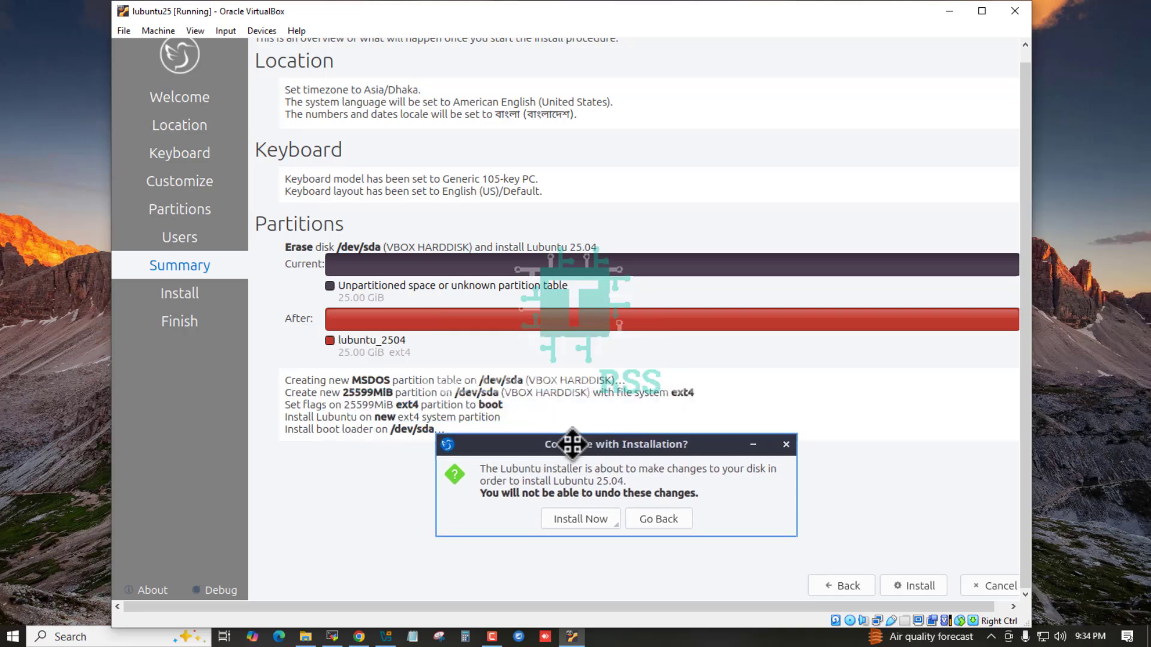
left_click(591, 519)
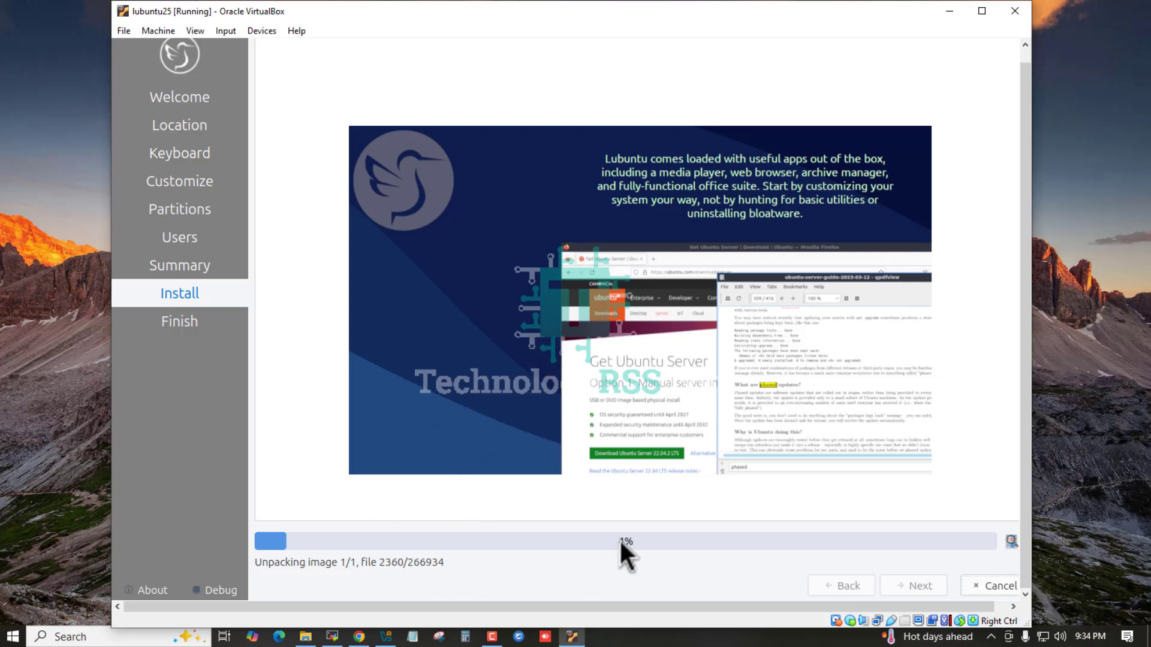
- Refresh the host desktop while the installation runs to 'All done.'
right_click(1096, 196)
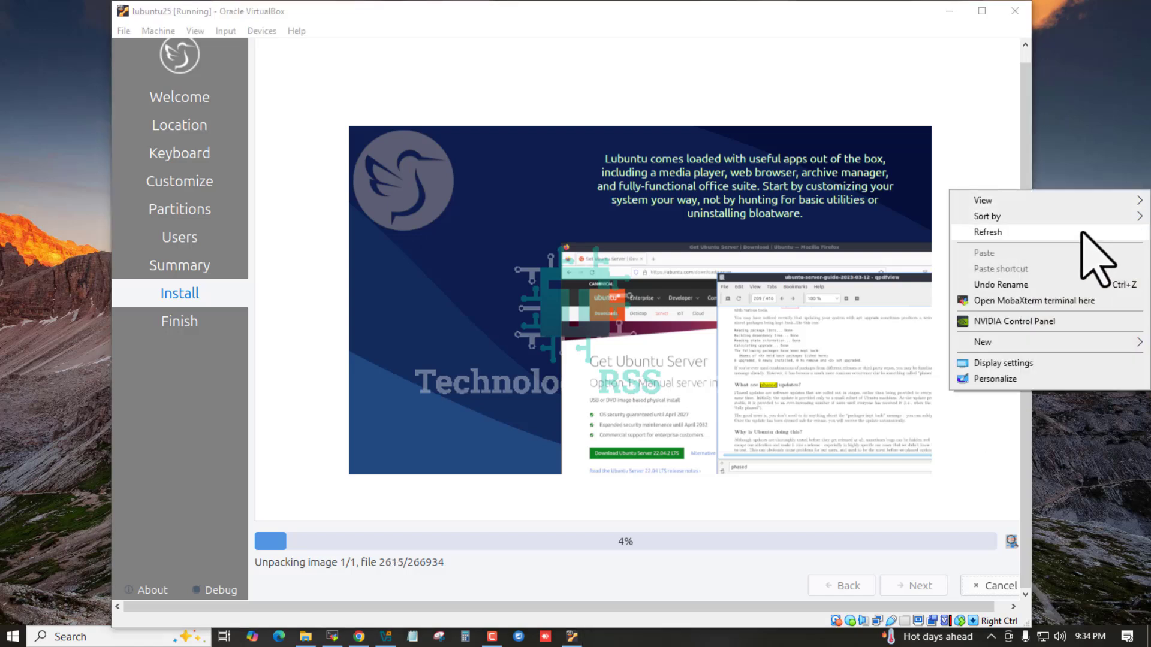
left_click(1012, 233)
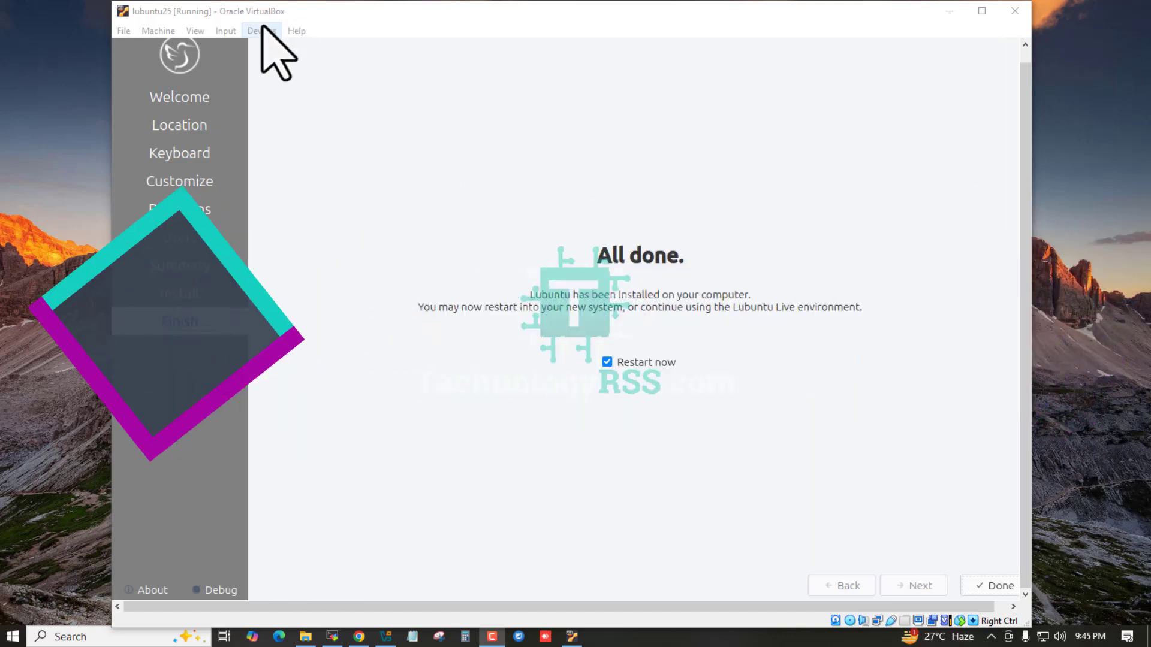
- Force-unmount the installer disk from the optical drive, then restart with Restart now ticked
left_click(261, 32)
mouse_move(318, 51)
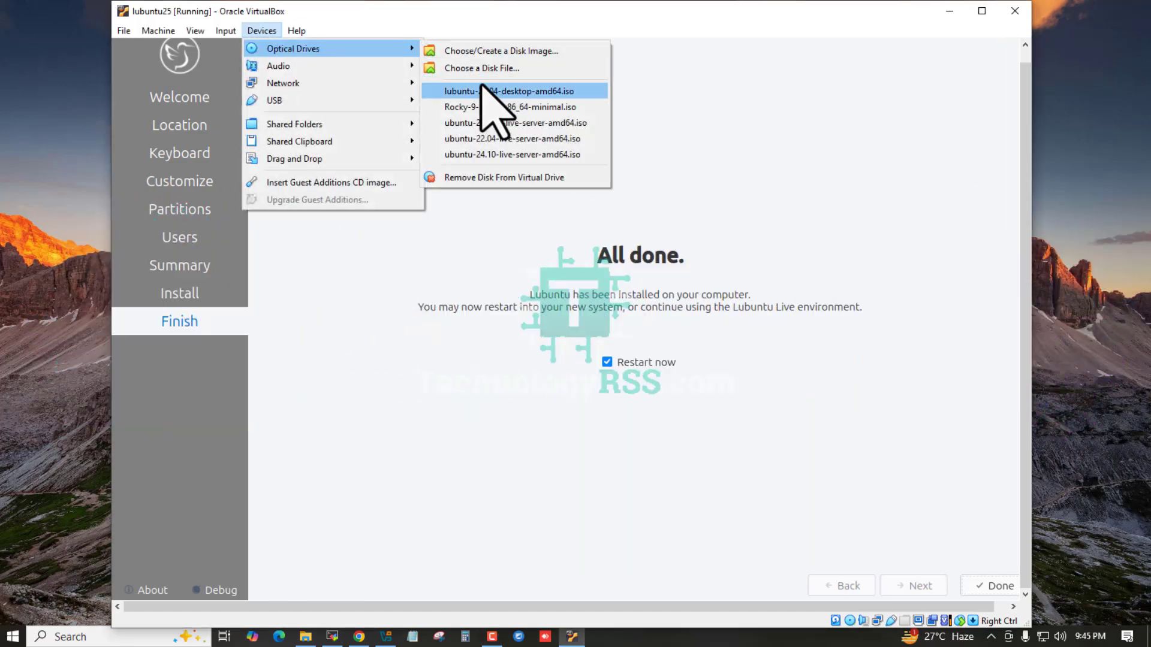
left_click(495, 178)
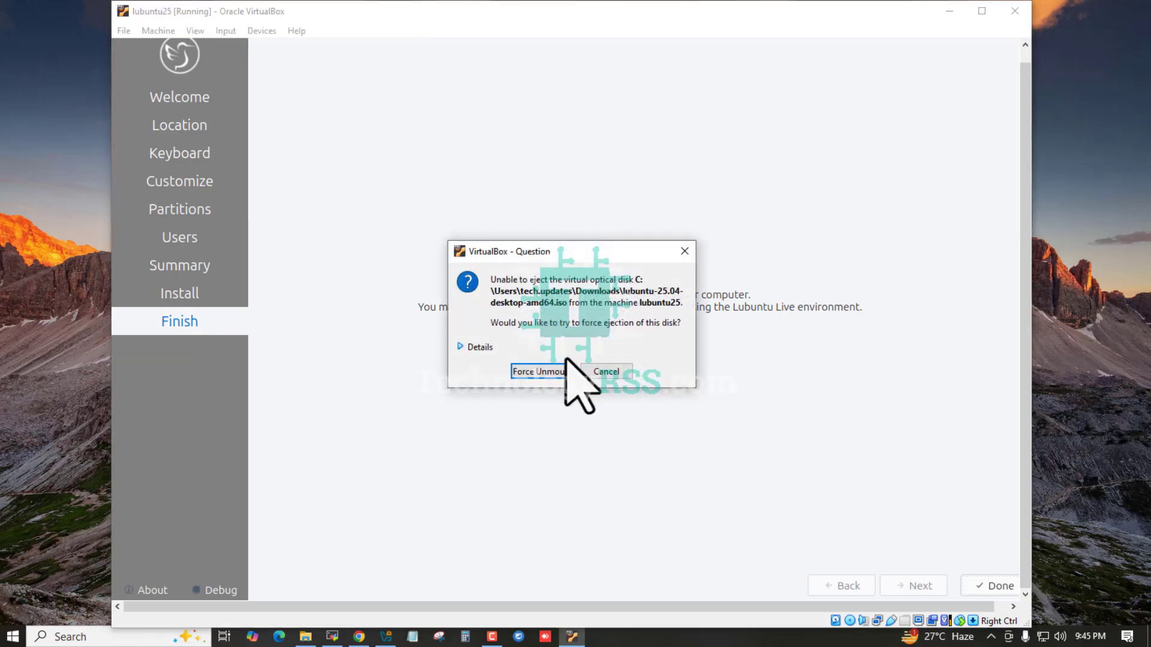
left_click(537, 372)
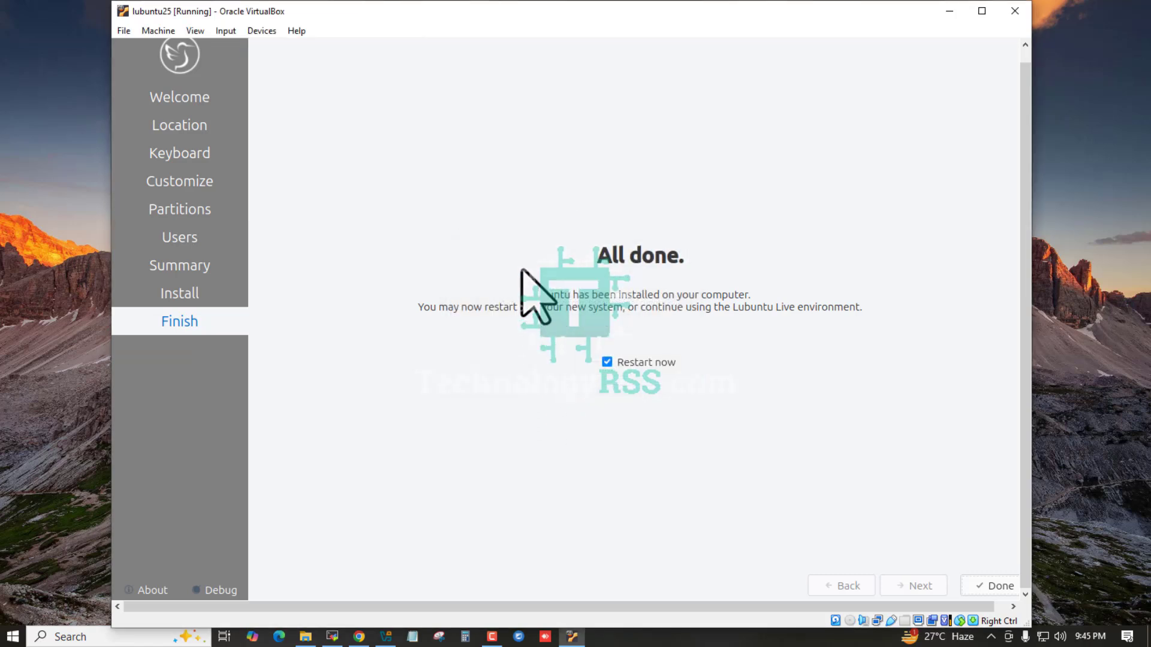
left_click(641, 362)
left_click(995, 586)
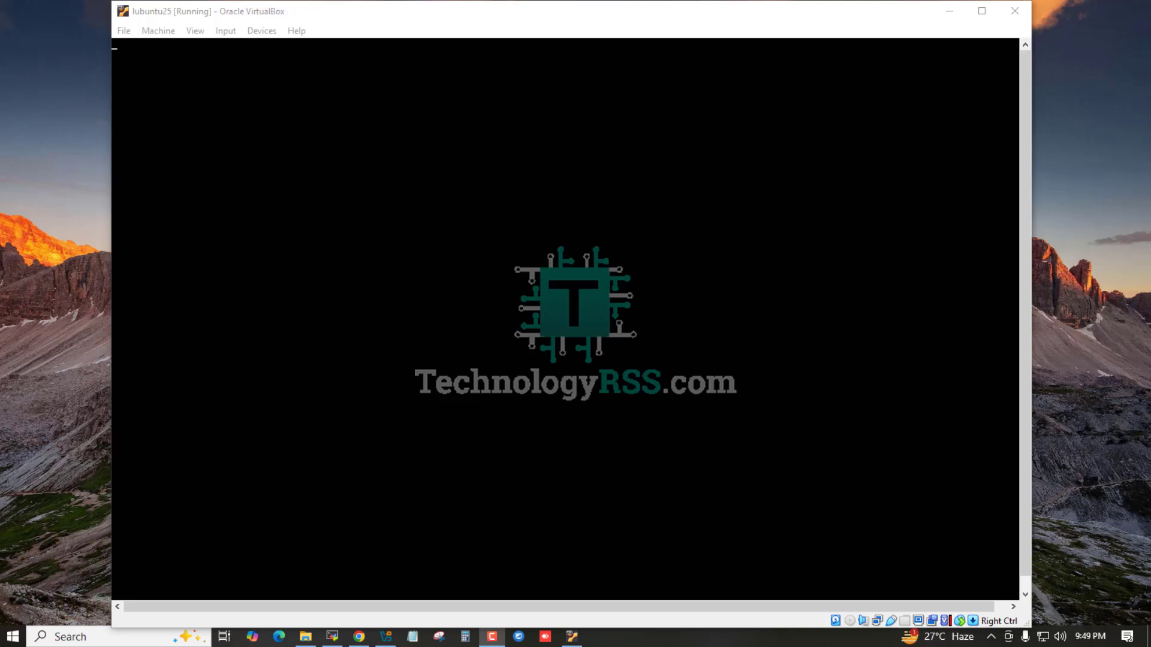
- Reset the stalled VM via Machine > Reset so Lubuntu 25.04 reboots straight to its desktop
right_click(17, 103)
left_click(52, 142)
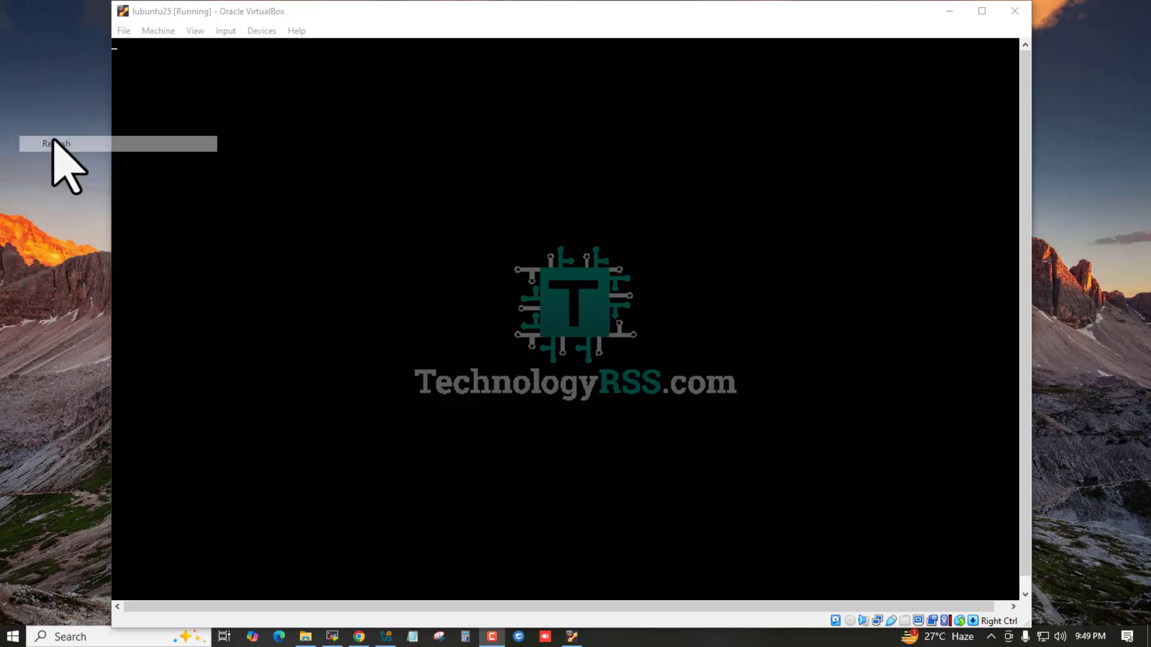
left_click(159, 31)
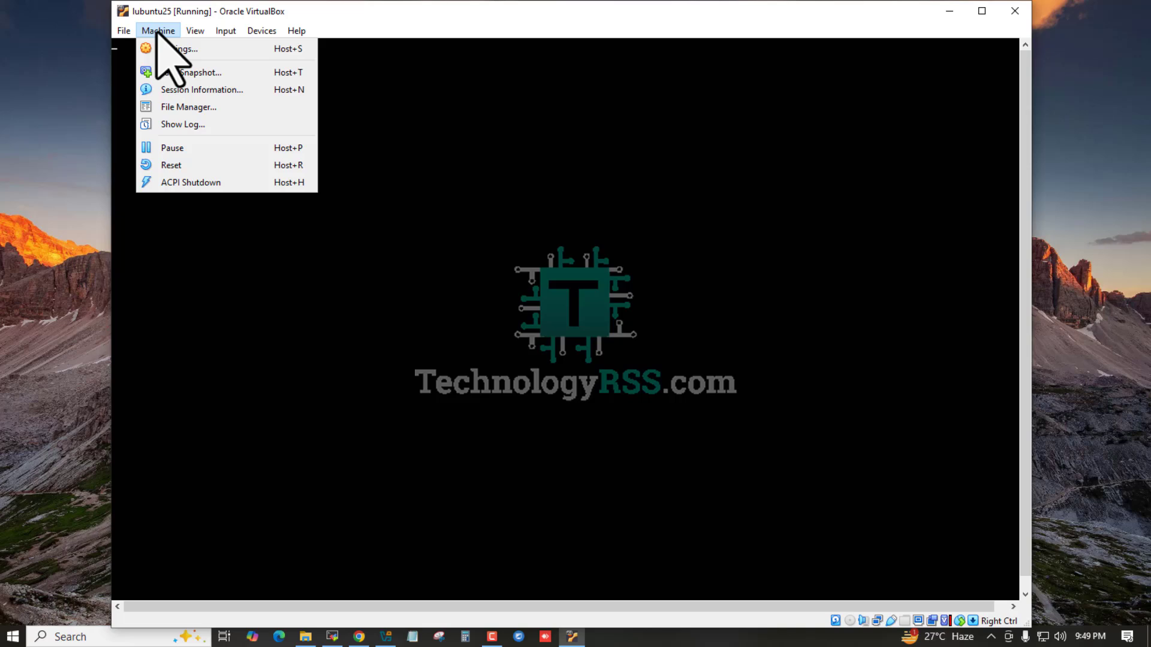
left_click(174, 166)
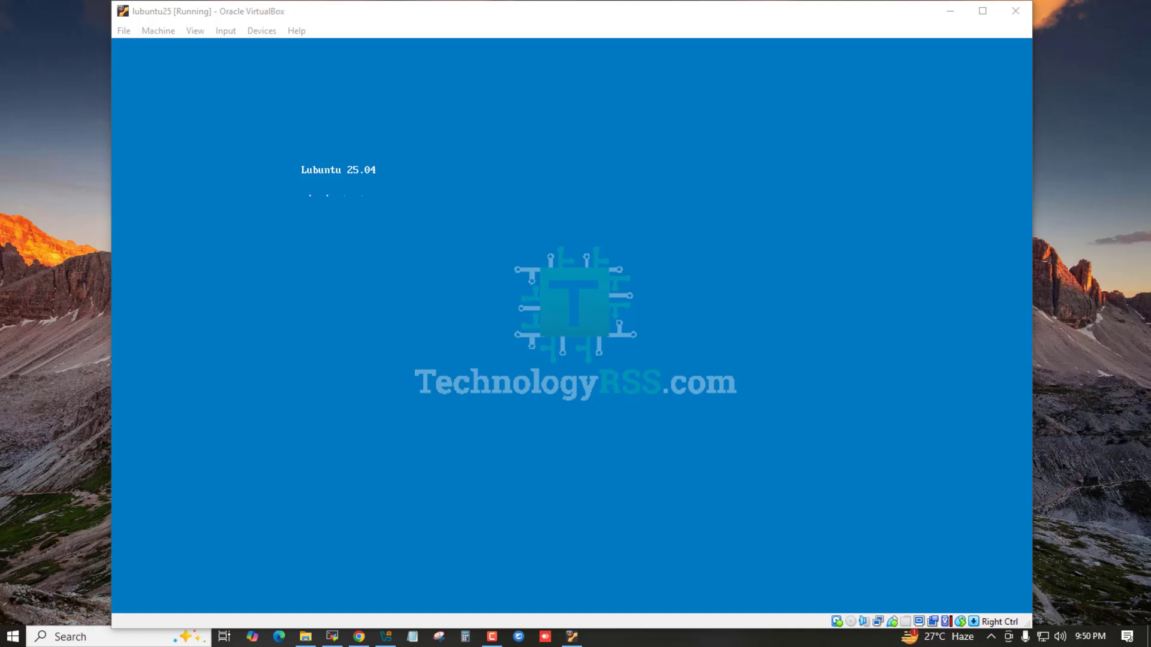
right_click(6, 126)
left_click(47, 171)
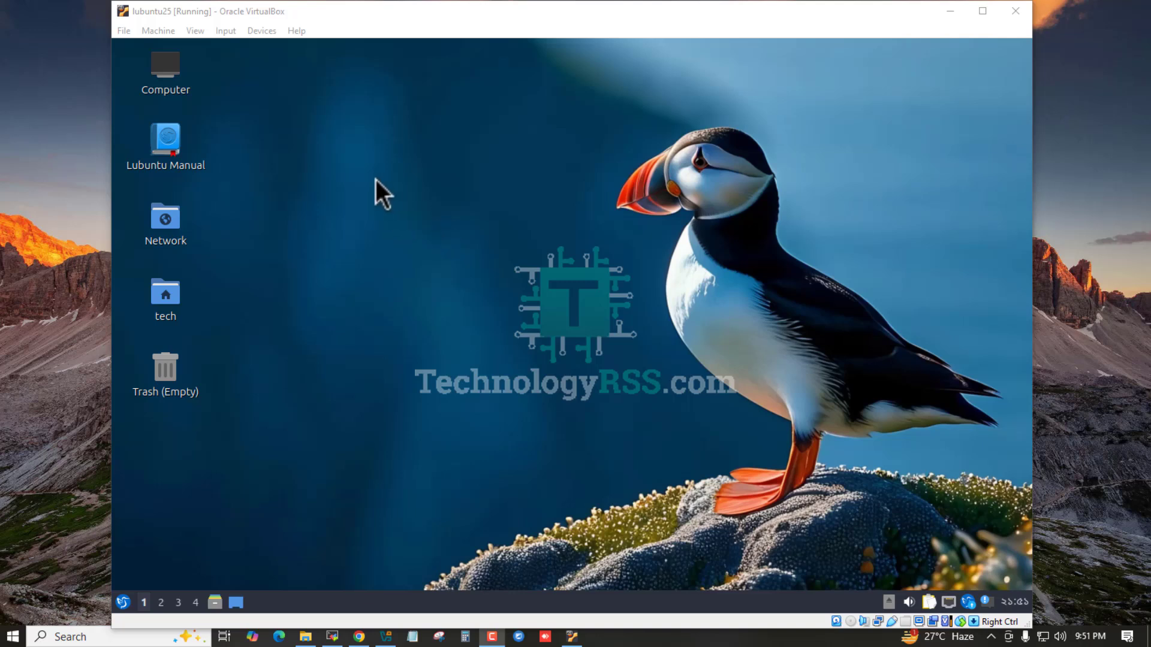
right_click(352, 138)
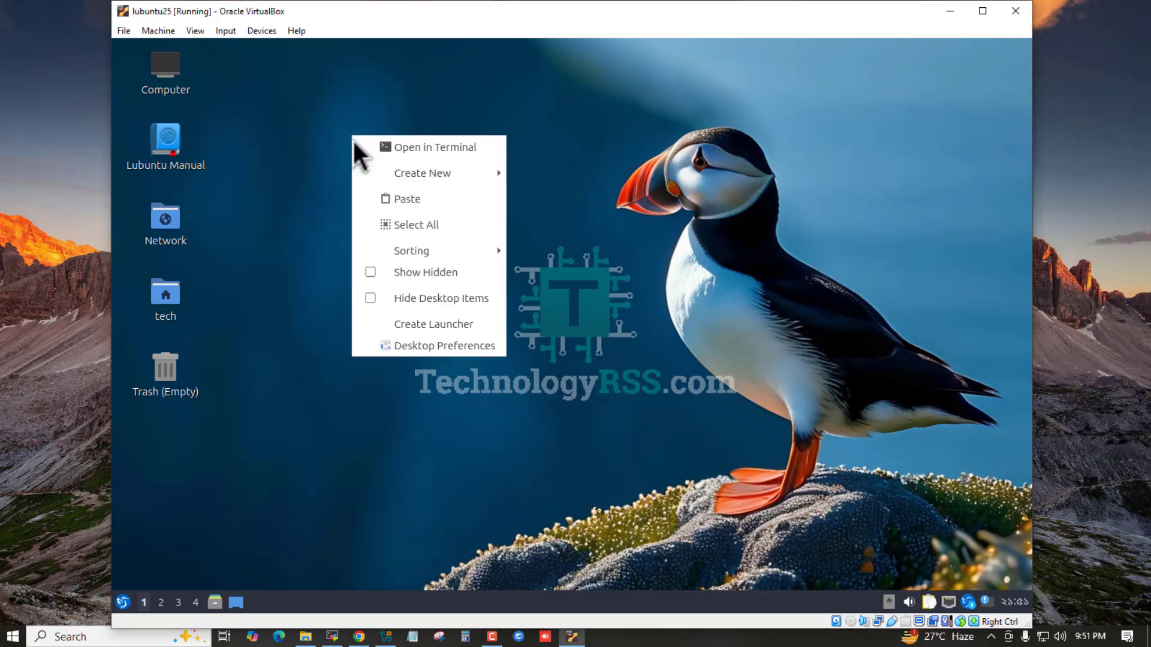
left_click(418, 148)
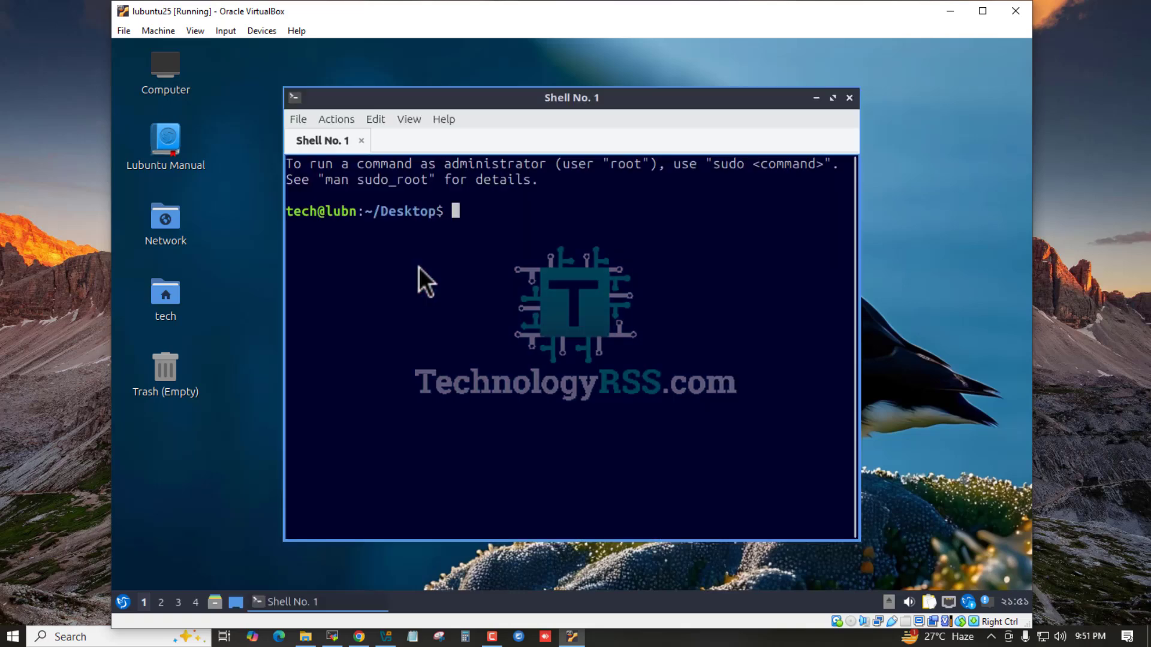
type("cd")
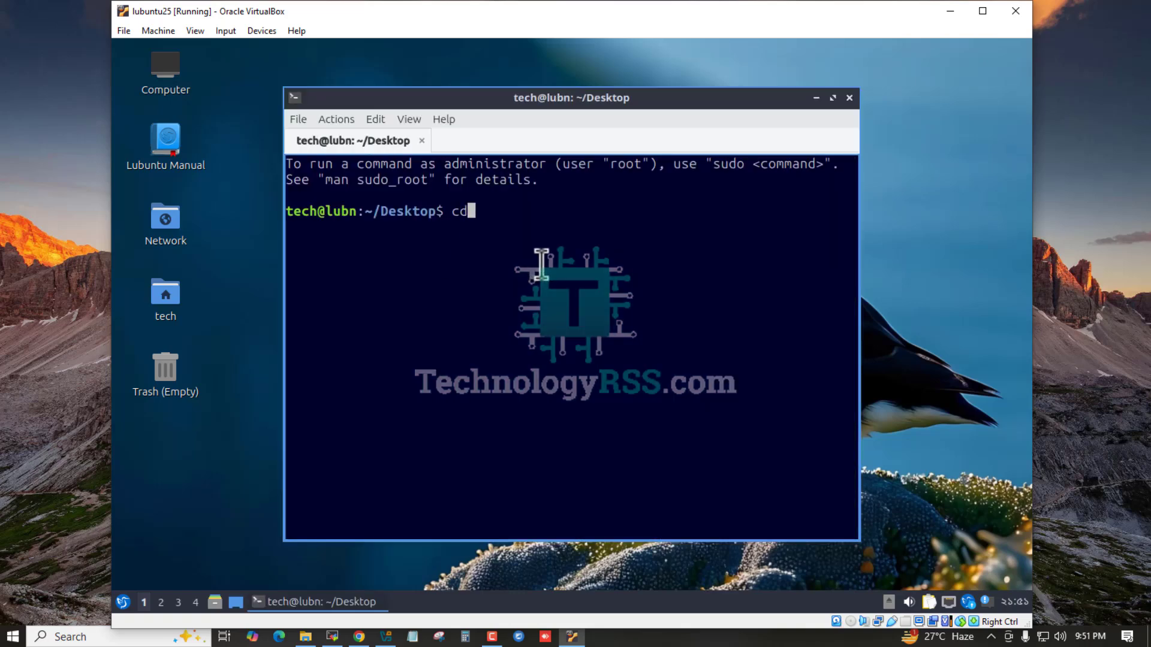
key("Return")
key("Return")
key("Return")
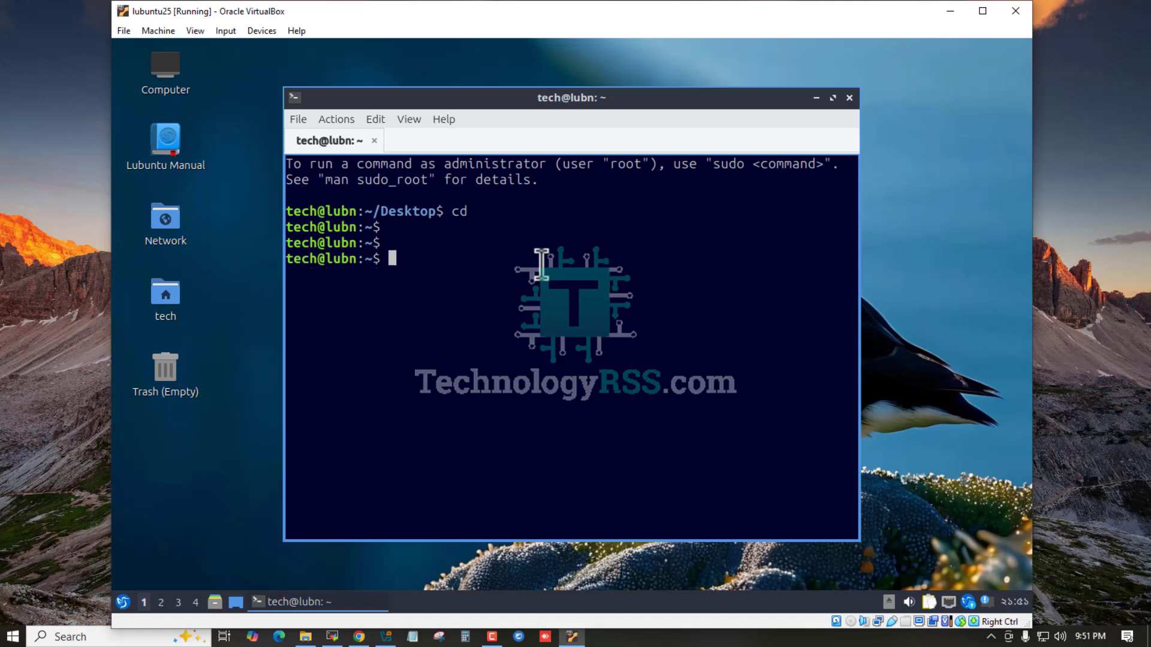
type("lsb_")
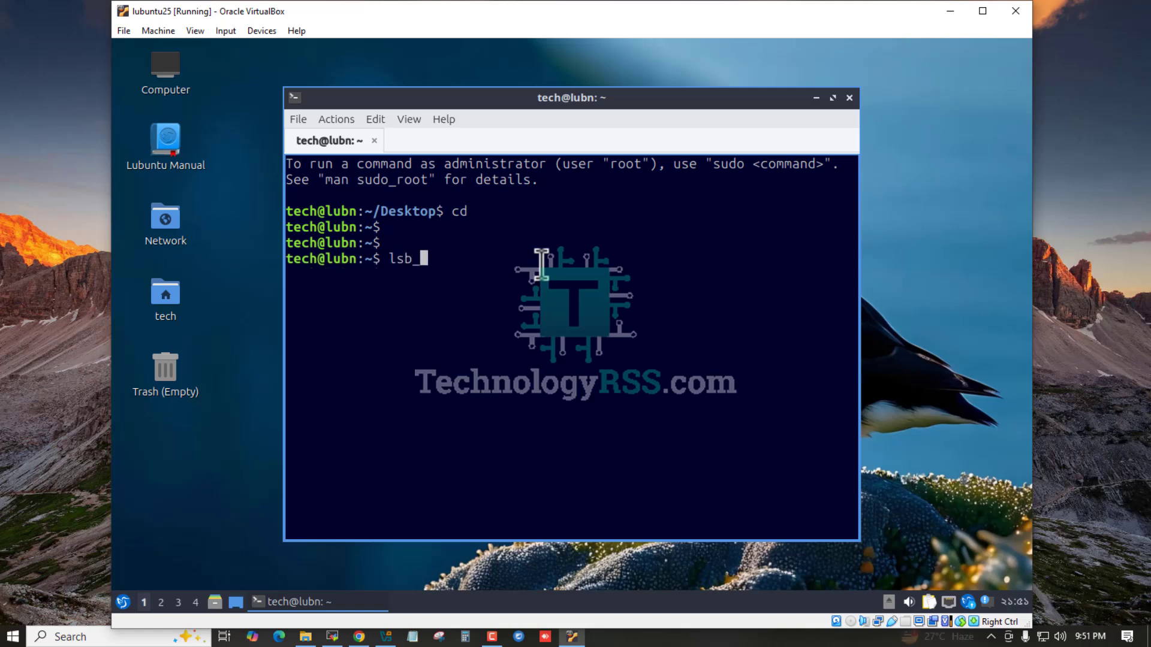
type("re")
key("Tab")
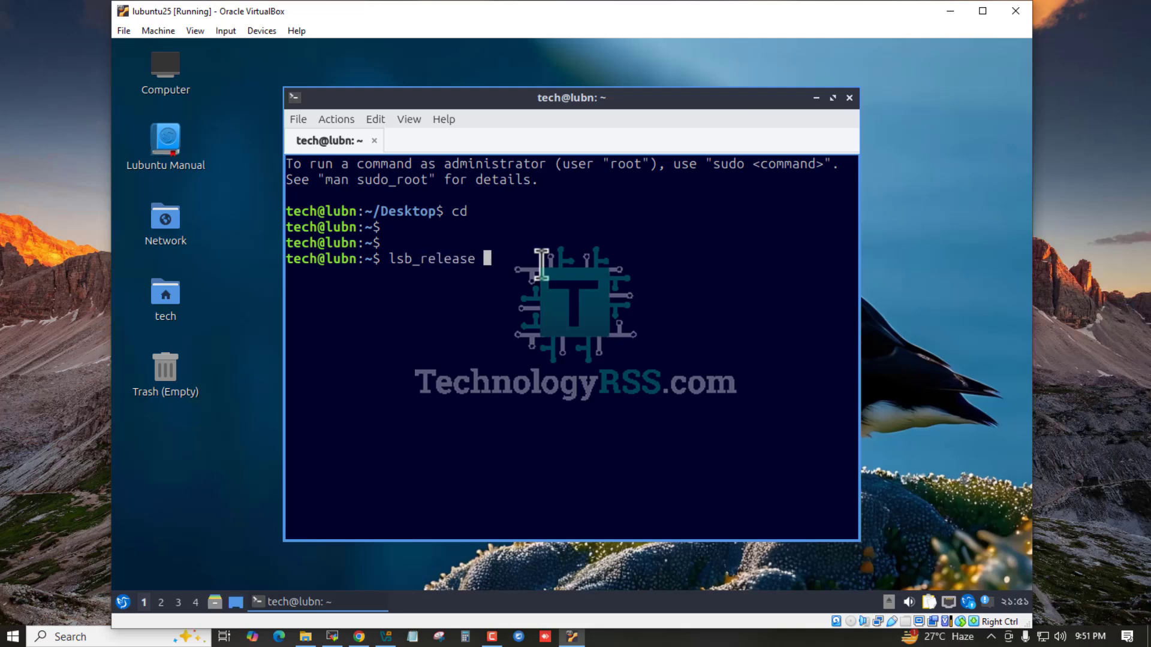
type("-a")
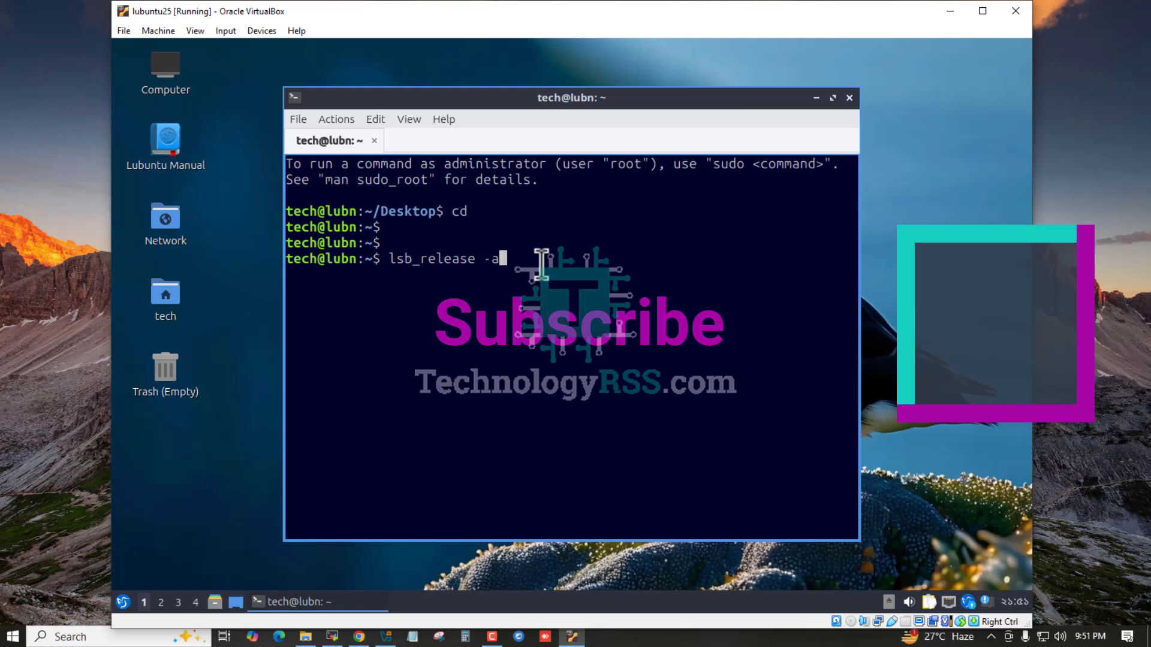
key("ctrl+l")
key("Return")
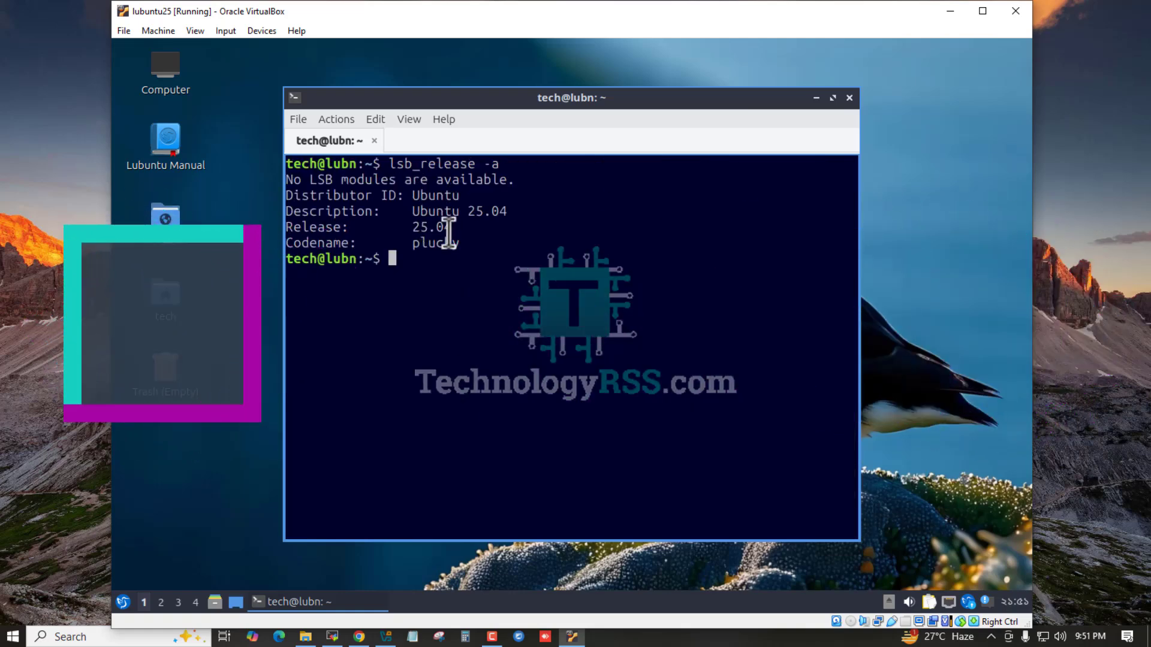
left_click_drag(420, 211, 502, 210)
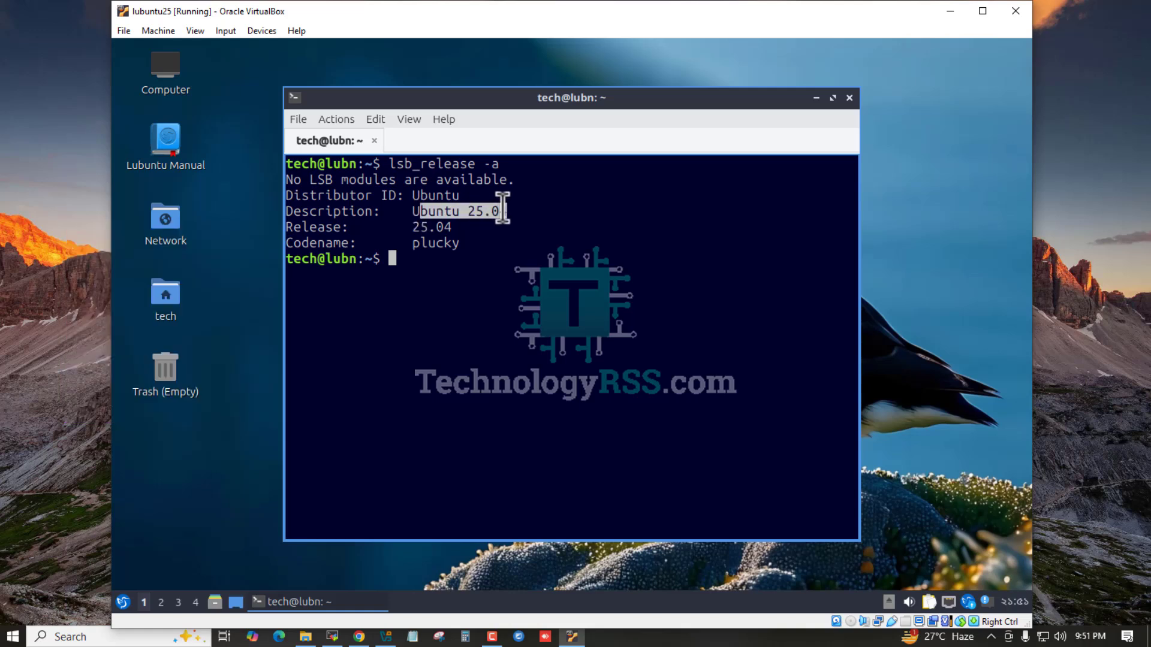
left_click(506, 243)
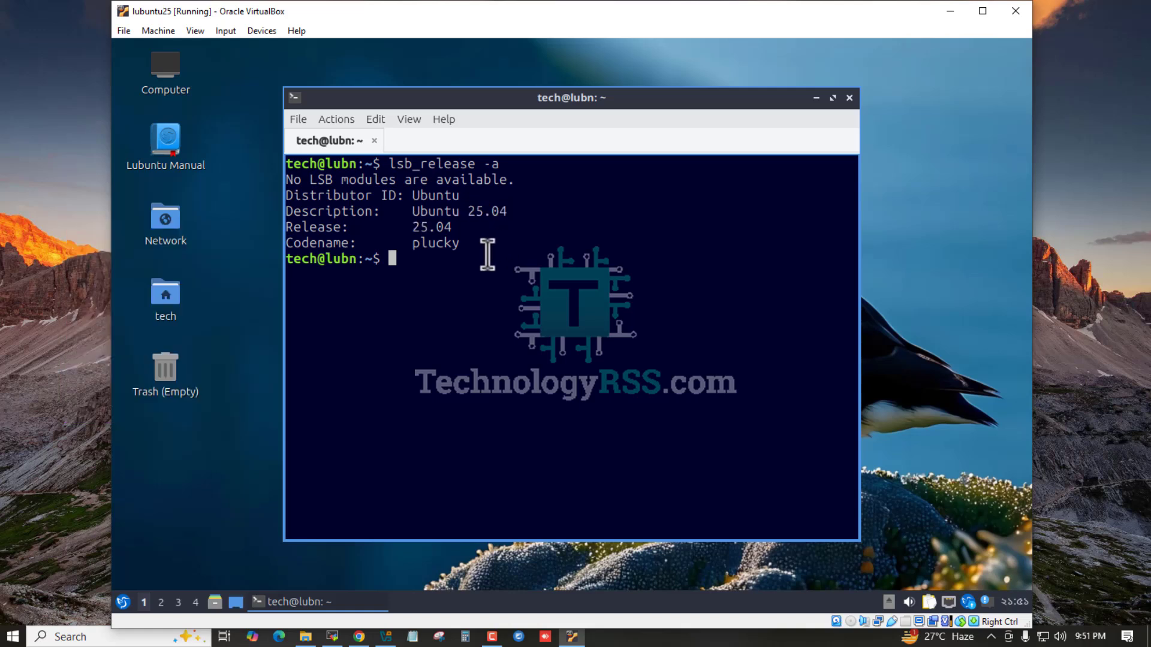
key("Up")
key("BackSpace")
type("d")
key("Return")
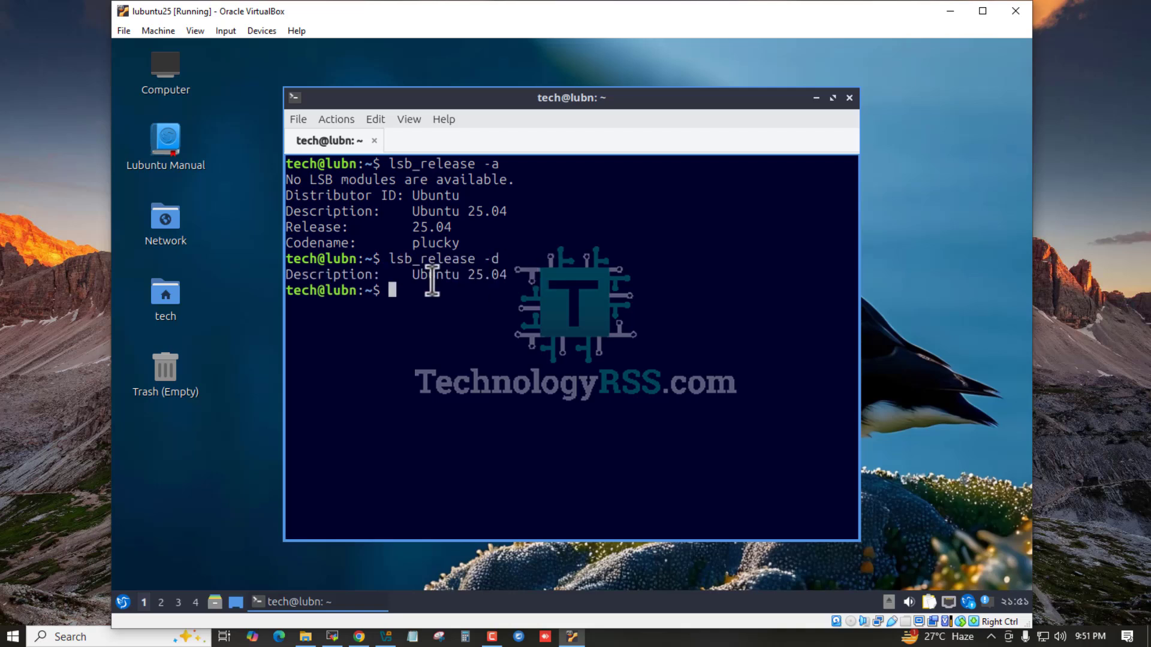
left_click_drag(419, 275, 505, 277)
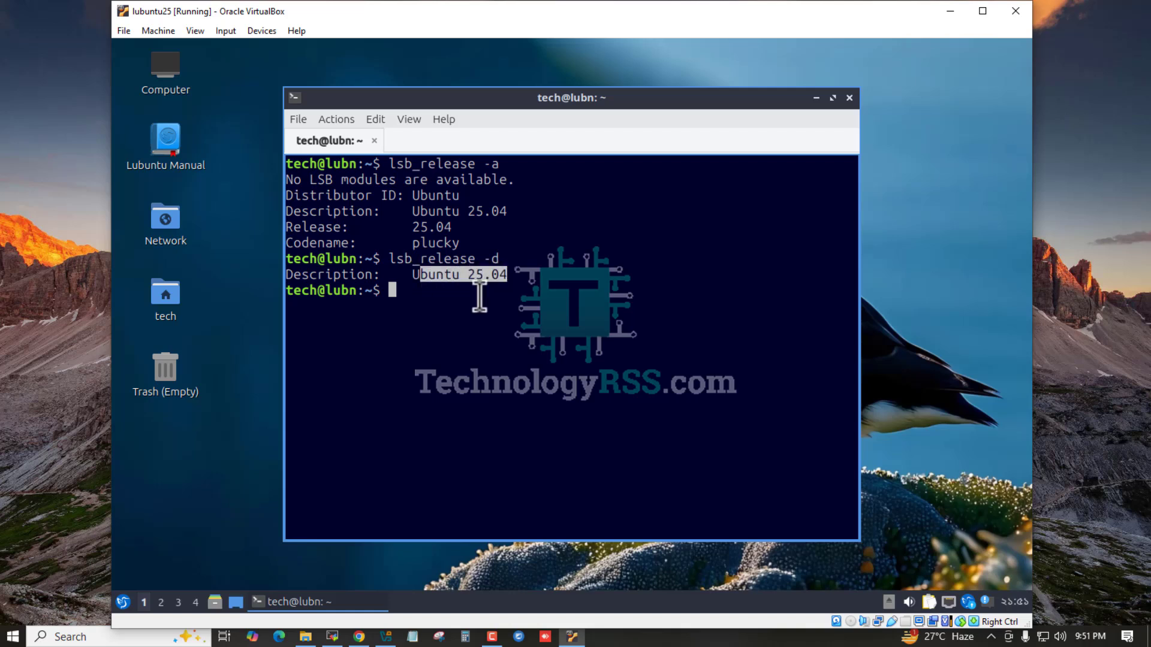
left_click(480, 294)
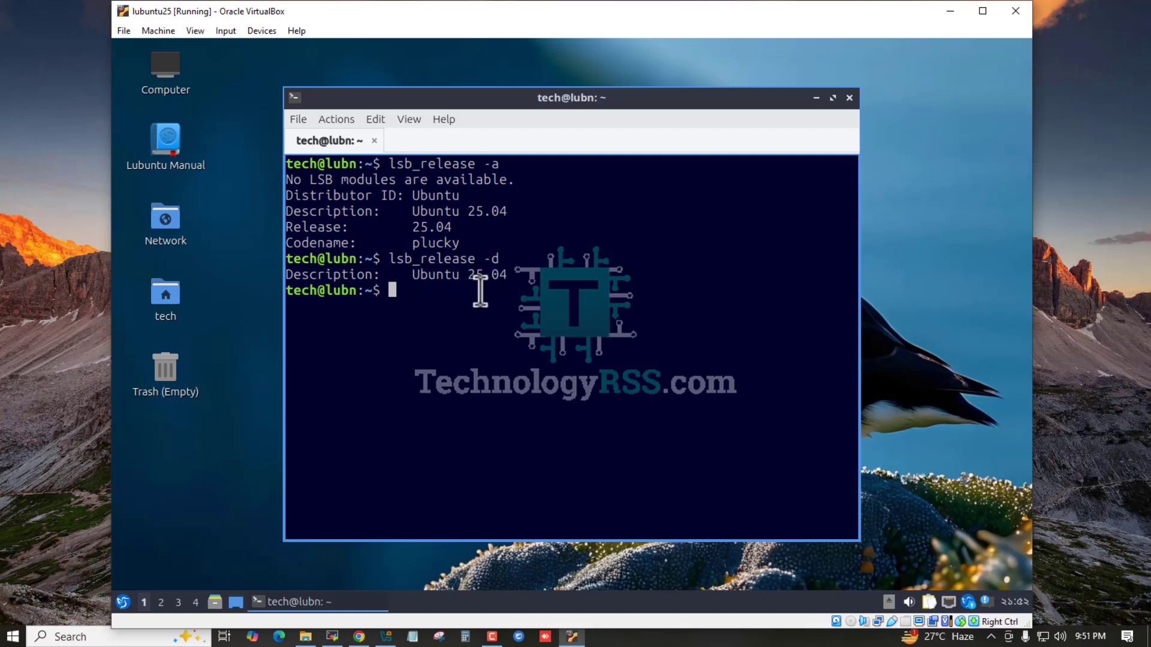
left_click(848, 98)
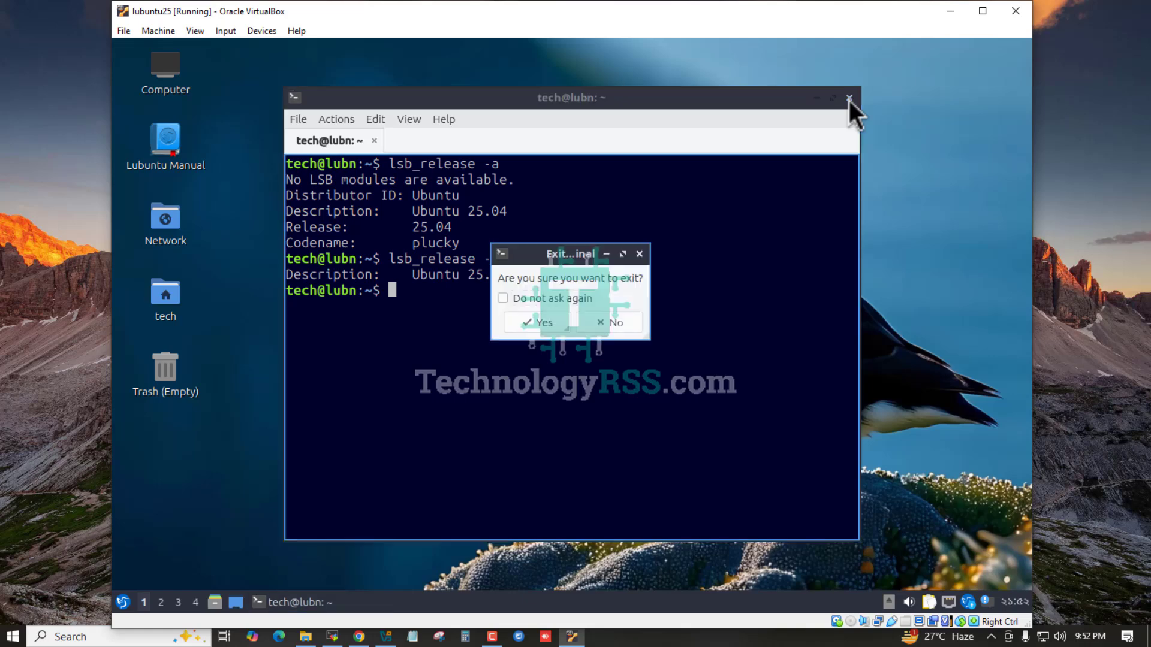
left_click(578, 299)
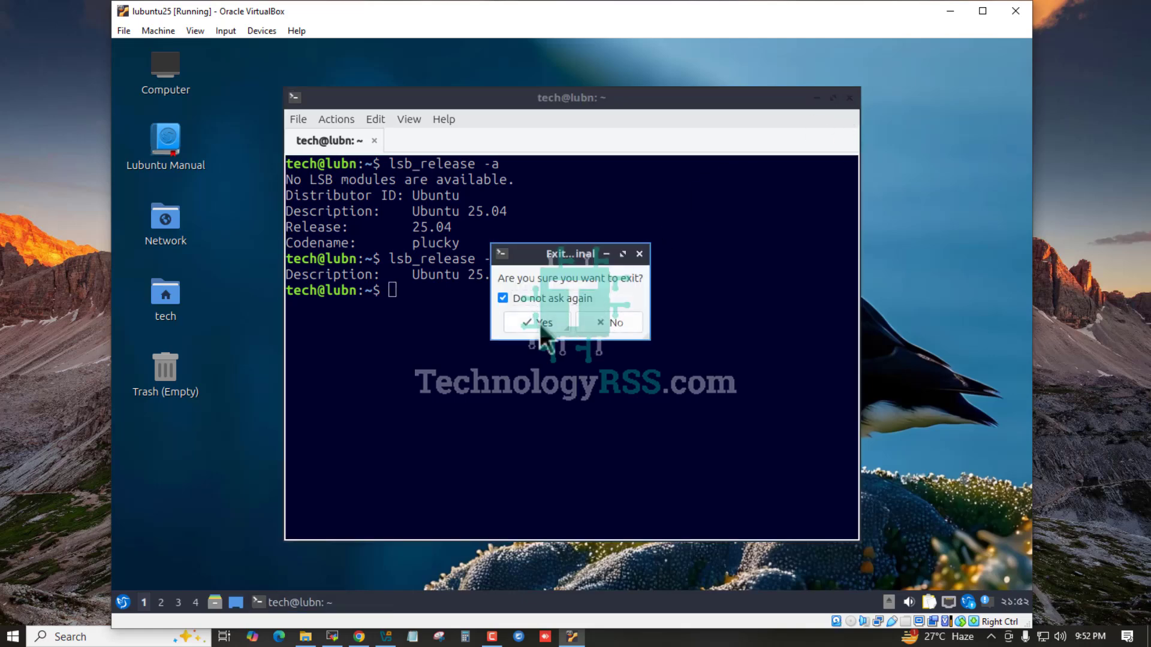
left_click(540, 324)
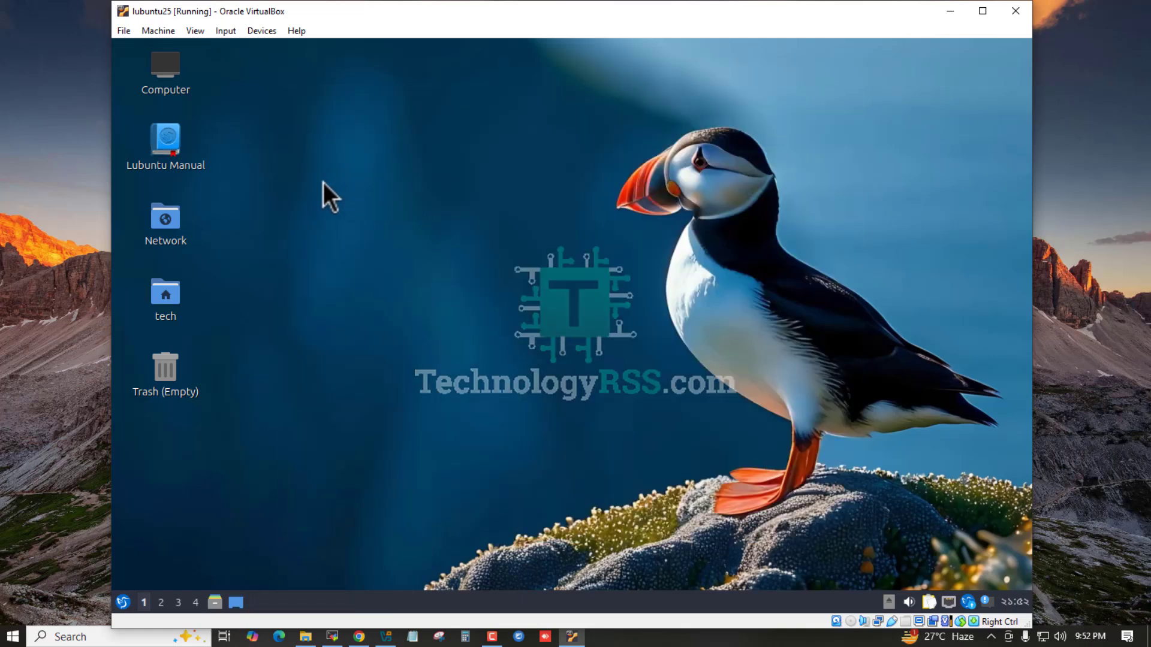
left_click(171, 146)
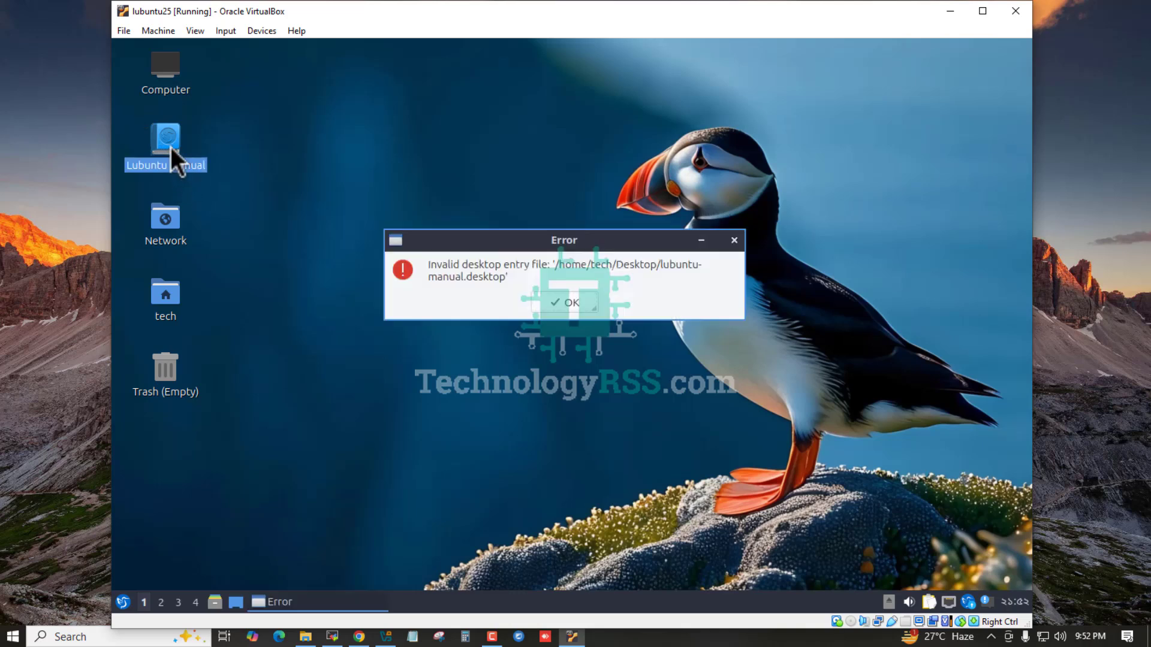
left_click(572, 302)
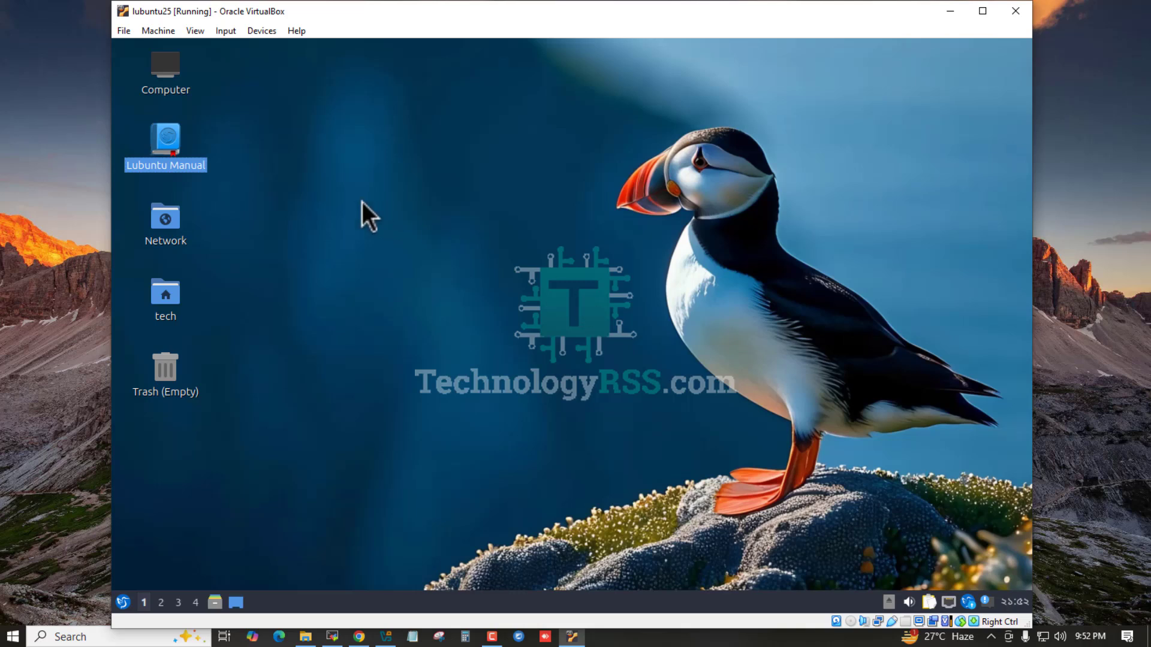
left_click(162, 64)
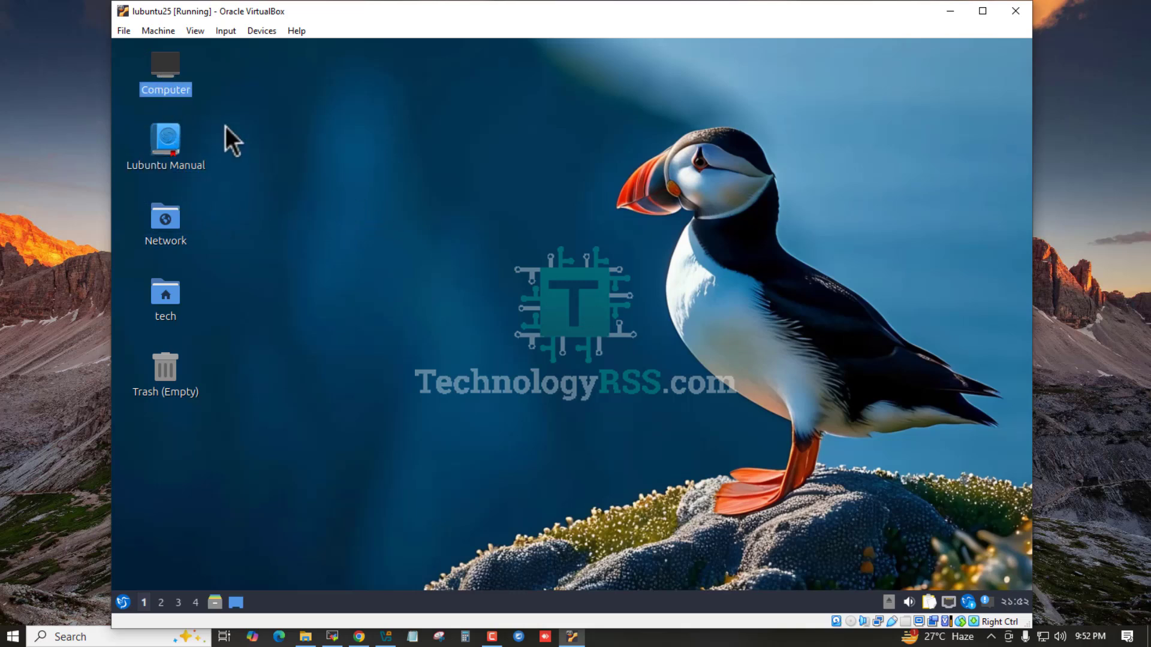
double_click(168, 68)
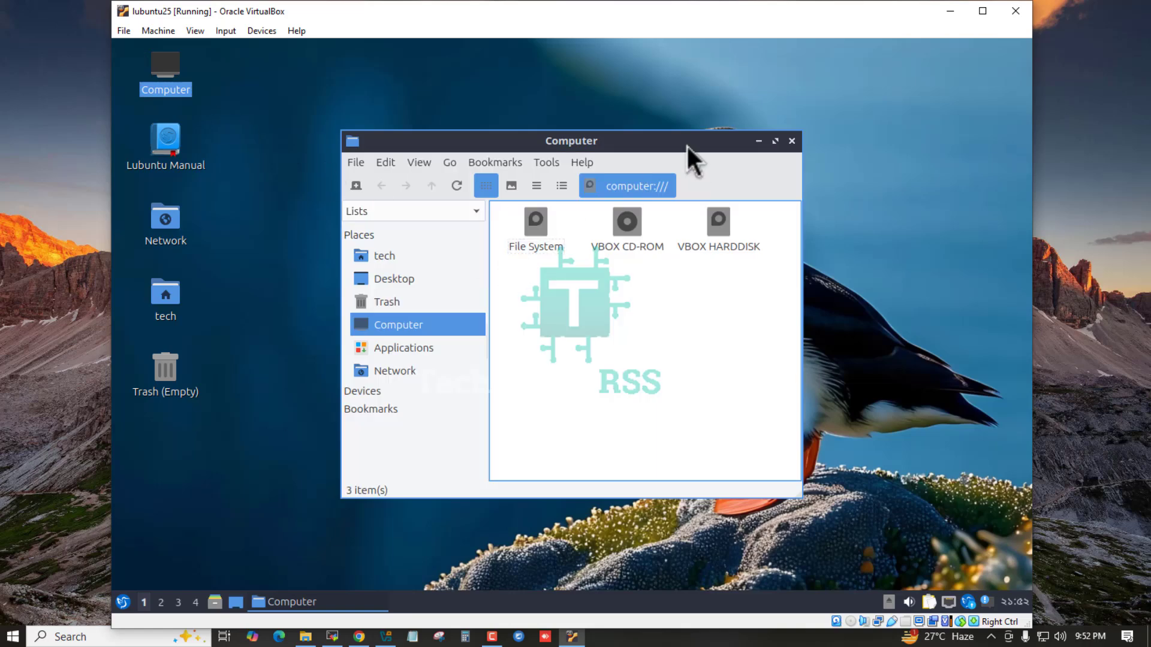
left_click_drag(687, 146, 704, 127)
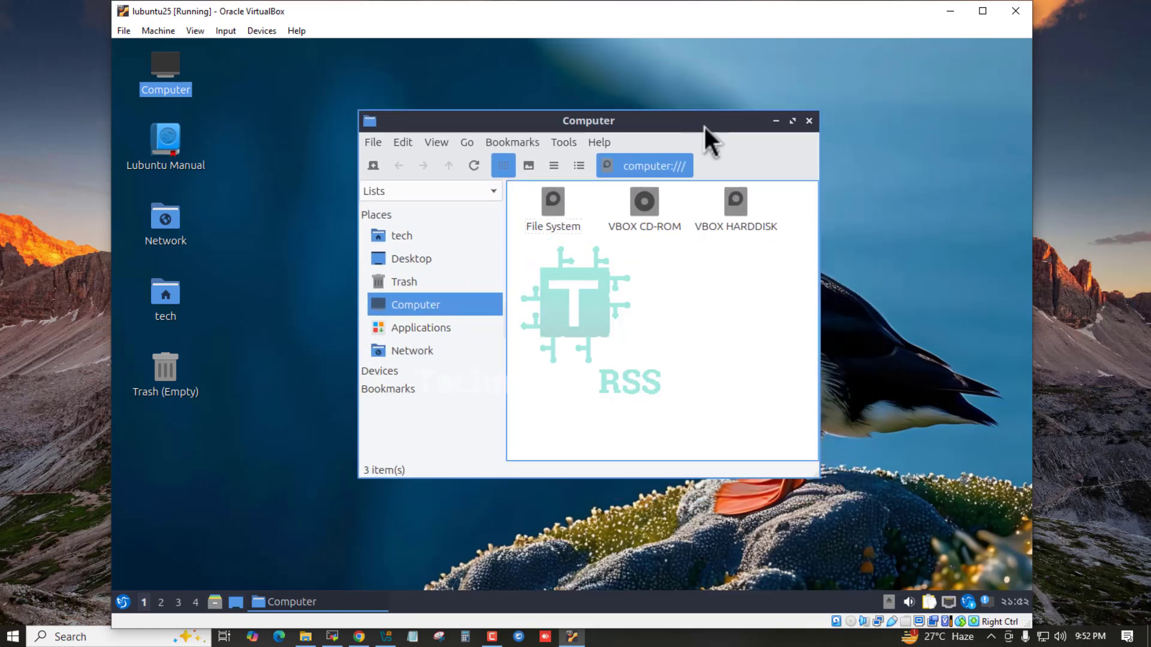
left_click(413, 352)
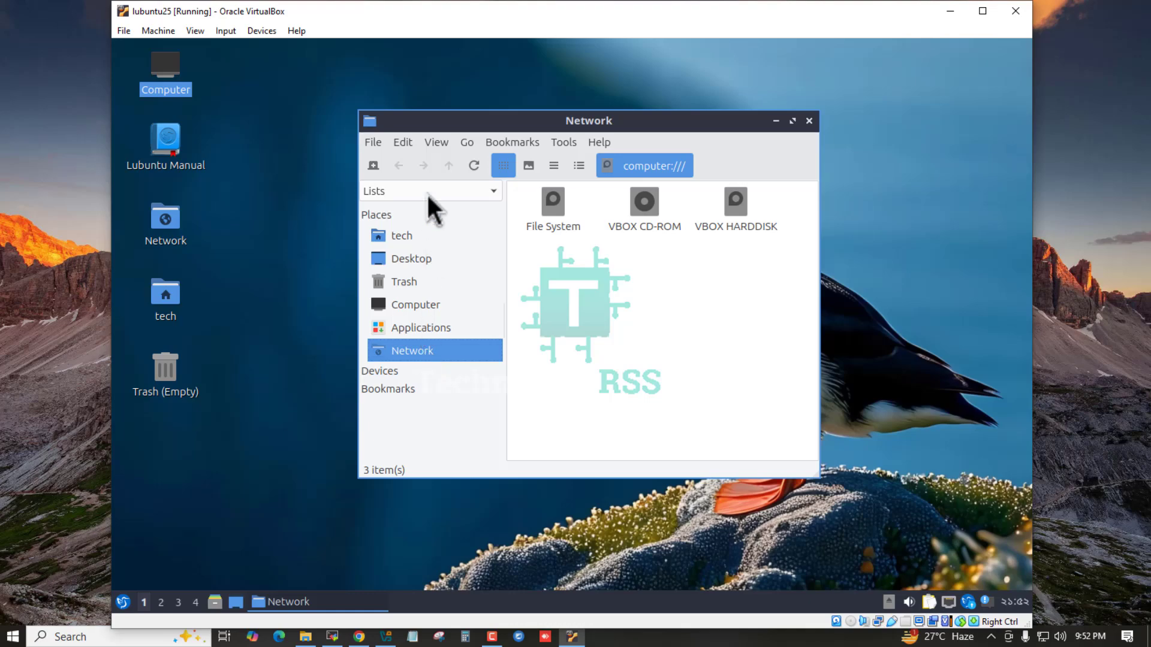
left_click(809, 121)
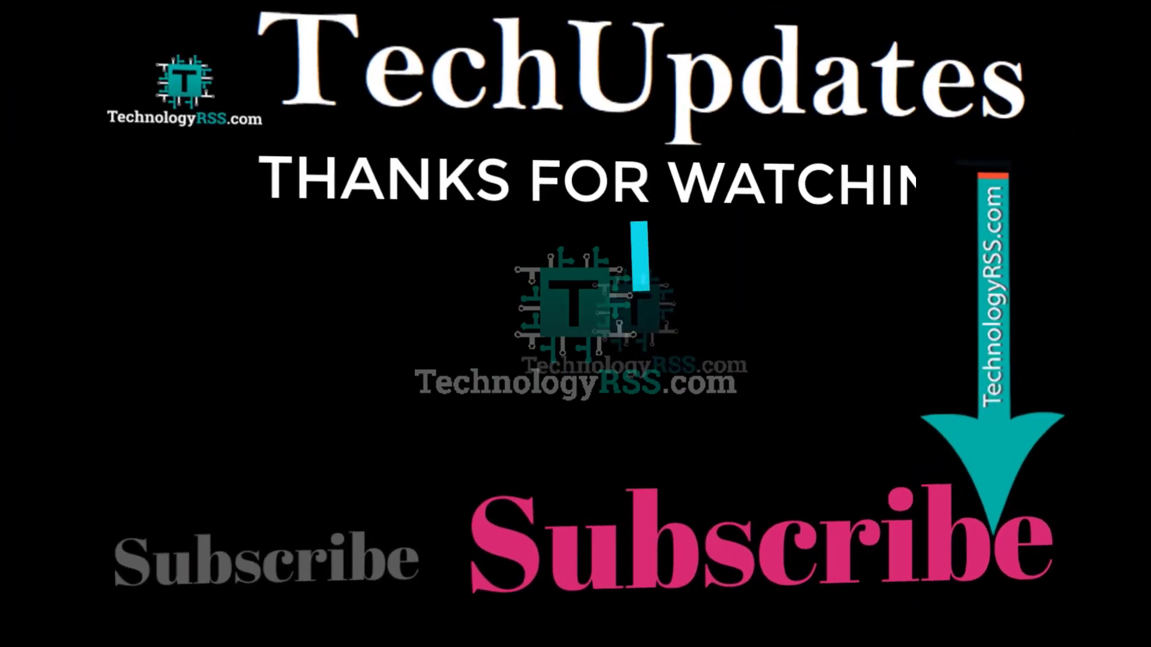